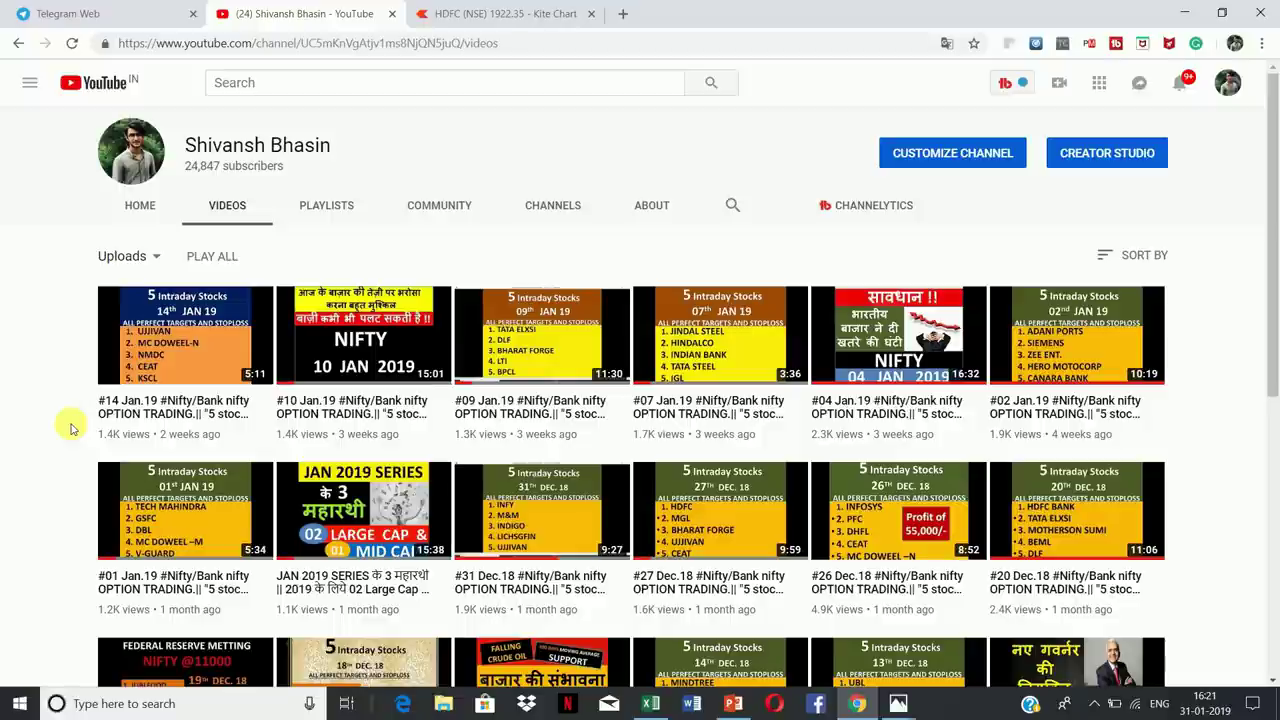
View the full-screen week mark sheet for 28th Jan to 1st Feb and return to the stock charts.
{"action": "key", "text": "alt+Tab"}
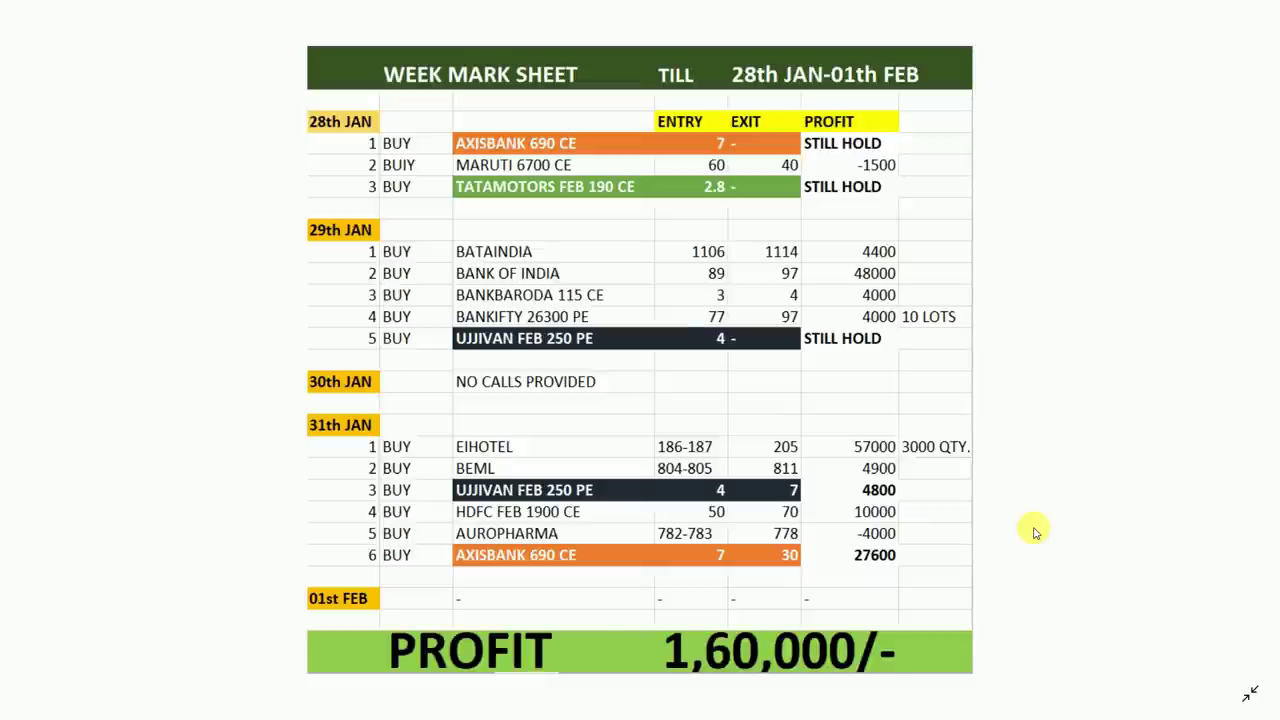
{"action": "key", "text": "Escape"}
{"action": "key", "text": "alt+Tab"}
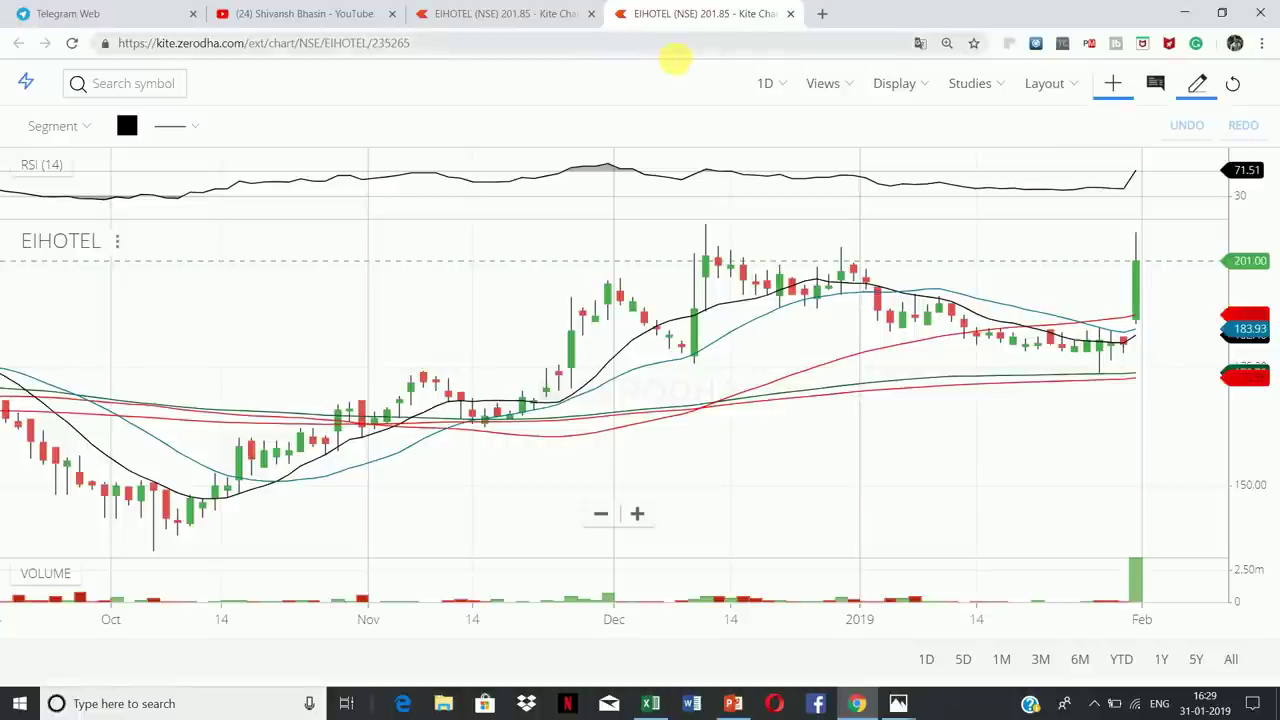
Switch the EIHOTEL chart to the weekly interval and examine its candles from June 2018 to January 2019.
{"action": "left_click", "coordinate": [766, 80]}
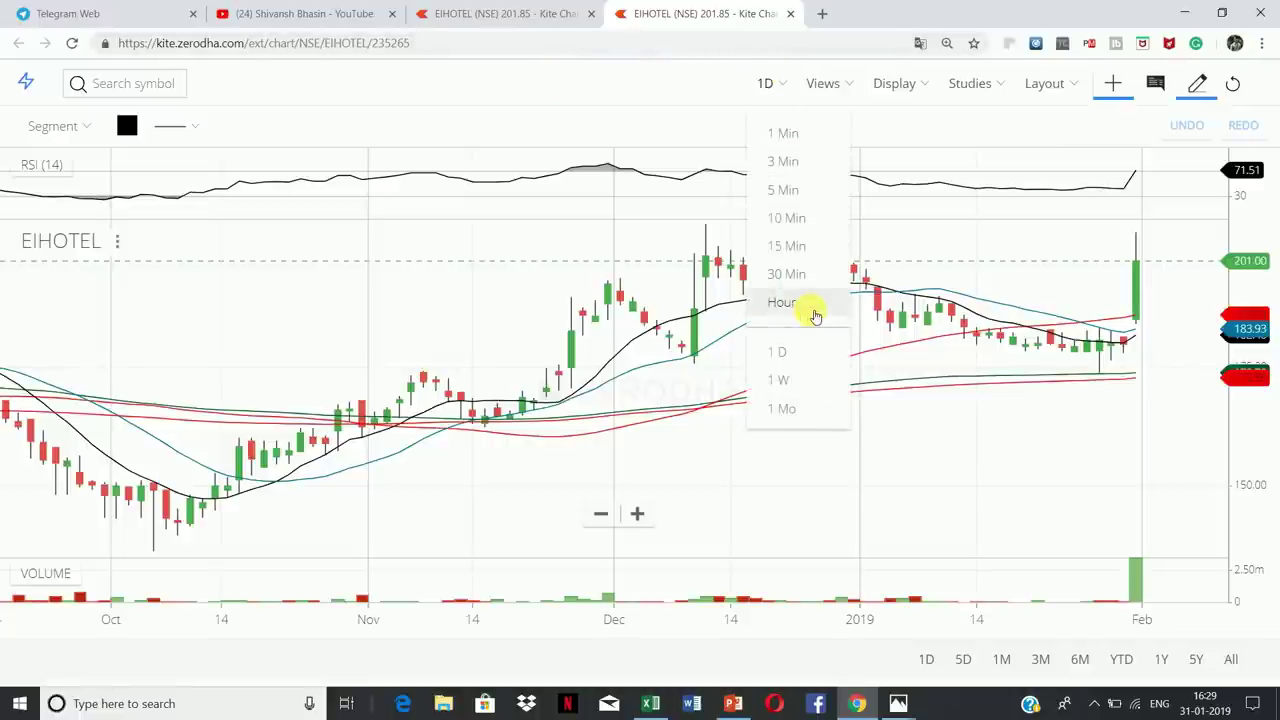
{"action": "left_click", "coordinate": [806, 381]}
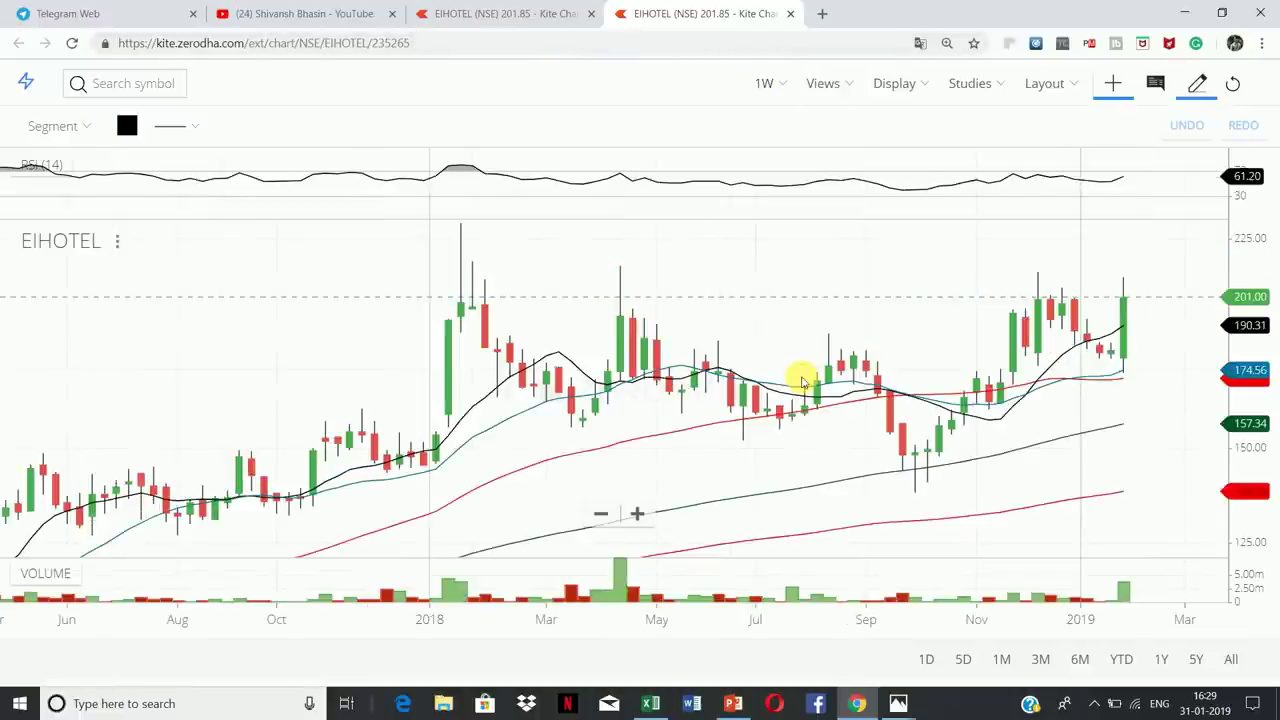
{"action": "left_click", "coordinate": [637, 514]}
{"action": "left_click", "coordinate": [637, 514]}
{"action": "left_click", "coordinate": [637, 514]}
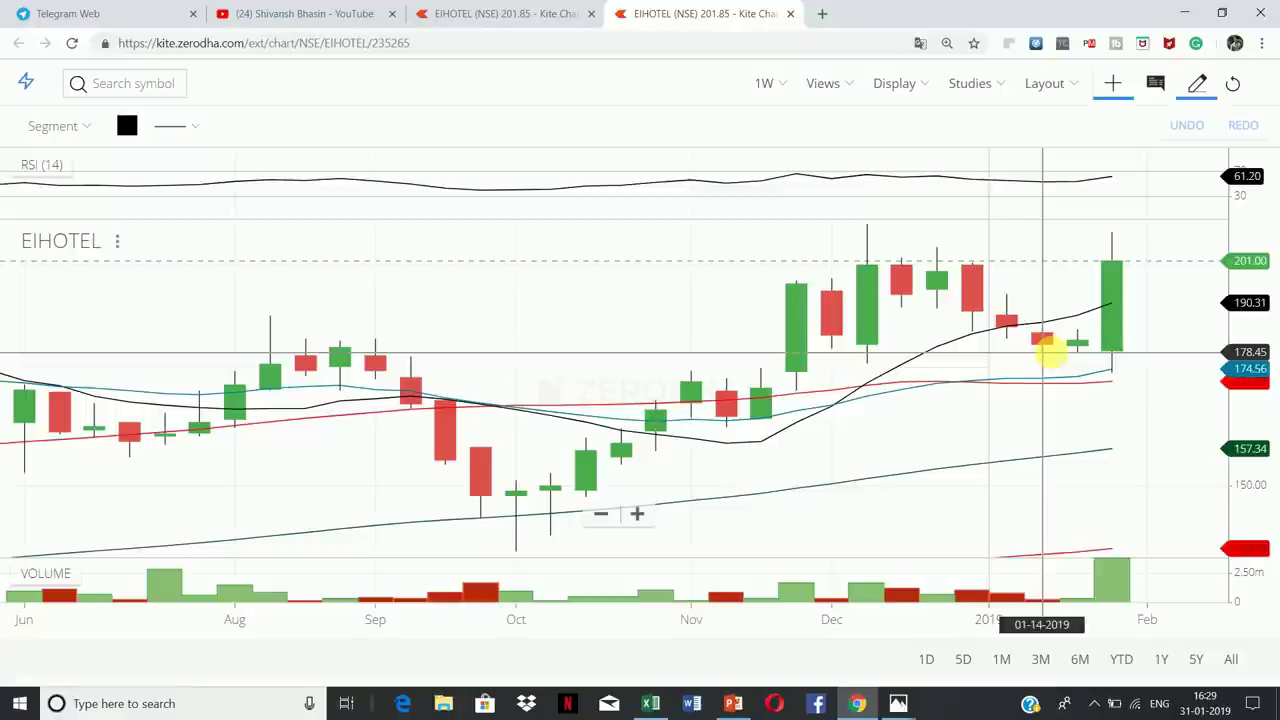
On the daily EIHOTEL chart, draw a support segment from late November 2018 to early February 2019 and a resistance segment along the December highs.
{"action": "left_click", "coordinate": [785, 103]}
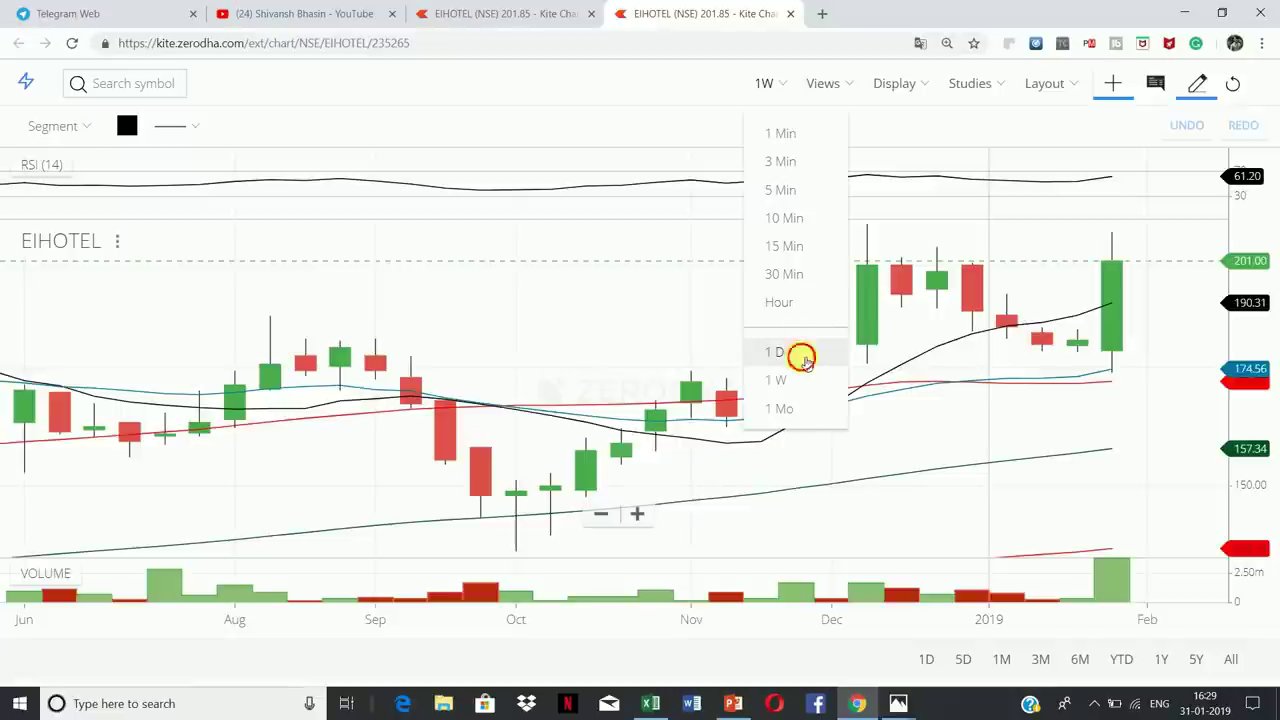
{"action": "left_click", "coordinate": [798, 353]}
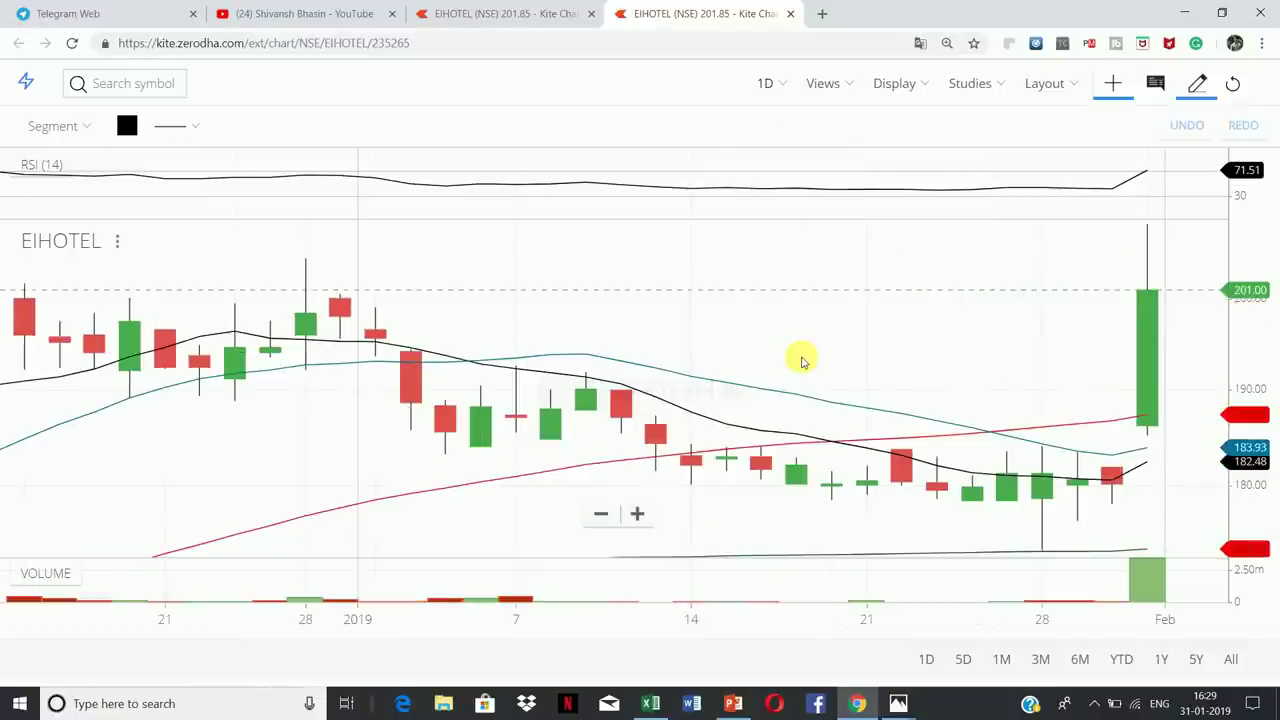
{"action": "left_click", "coordinate": [604, 515]}
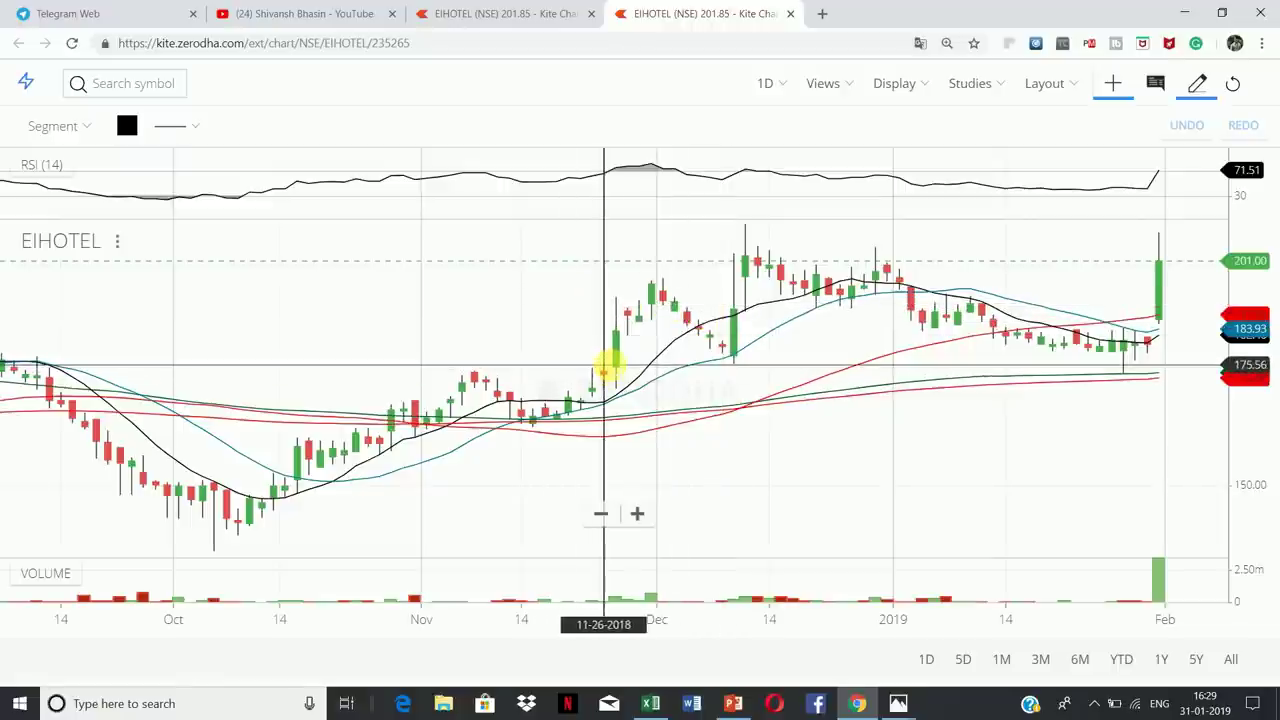
{"action": "left_click", "coordinate": [606, 368]}
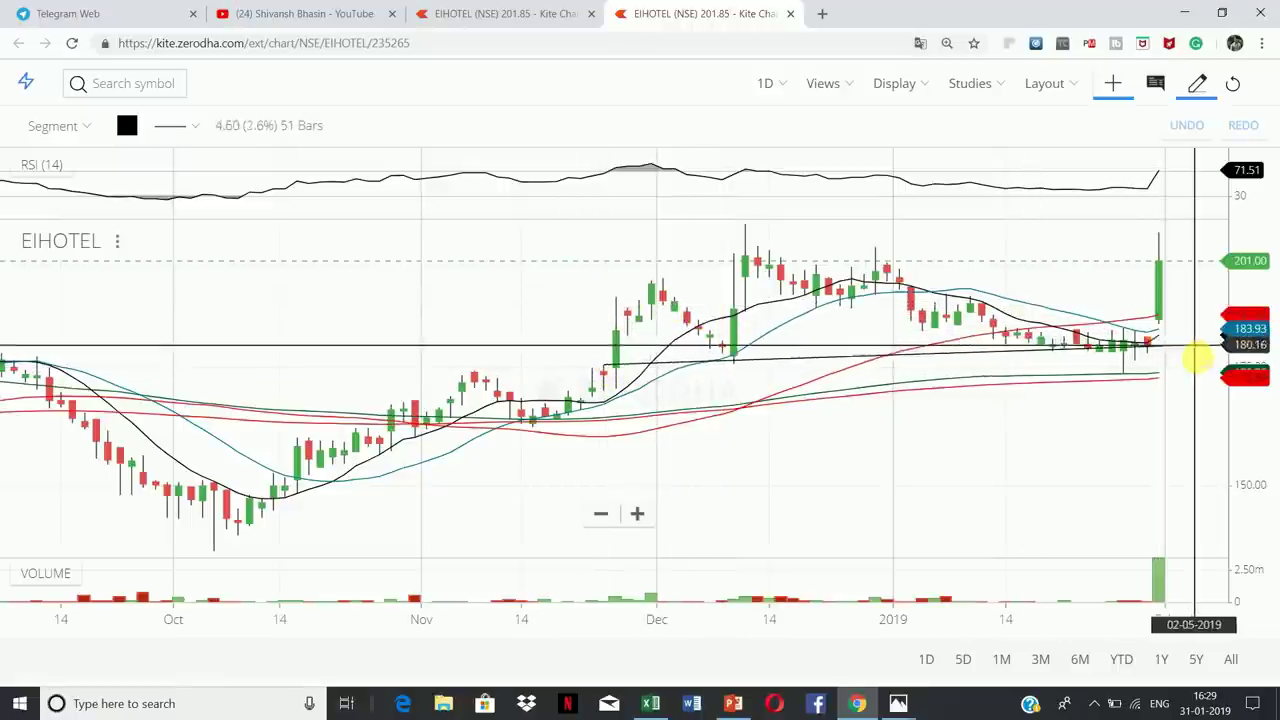
{"action": "left_click", "coordinate": [1192, 352]}
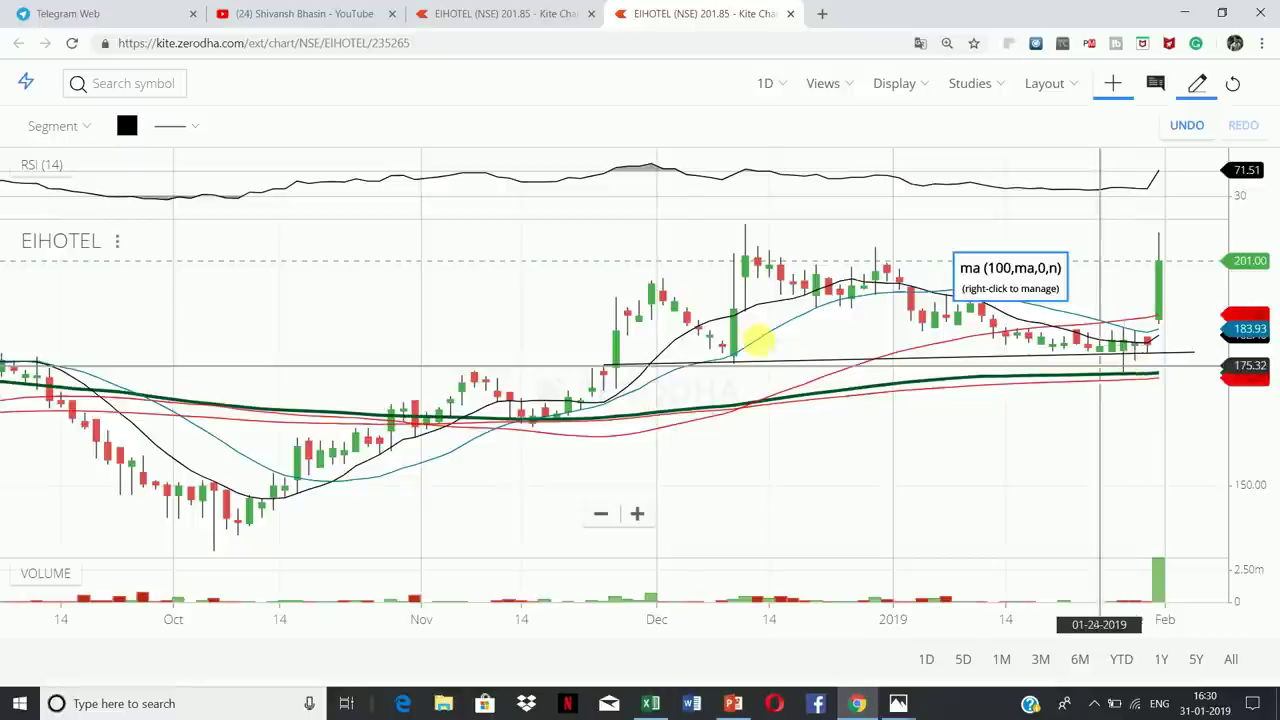
{"action": "left_click", "coordinate": [681, 246]}
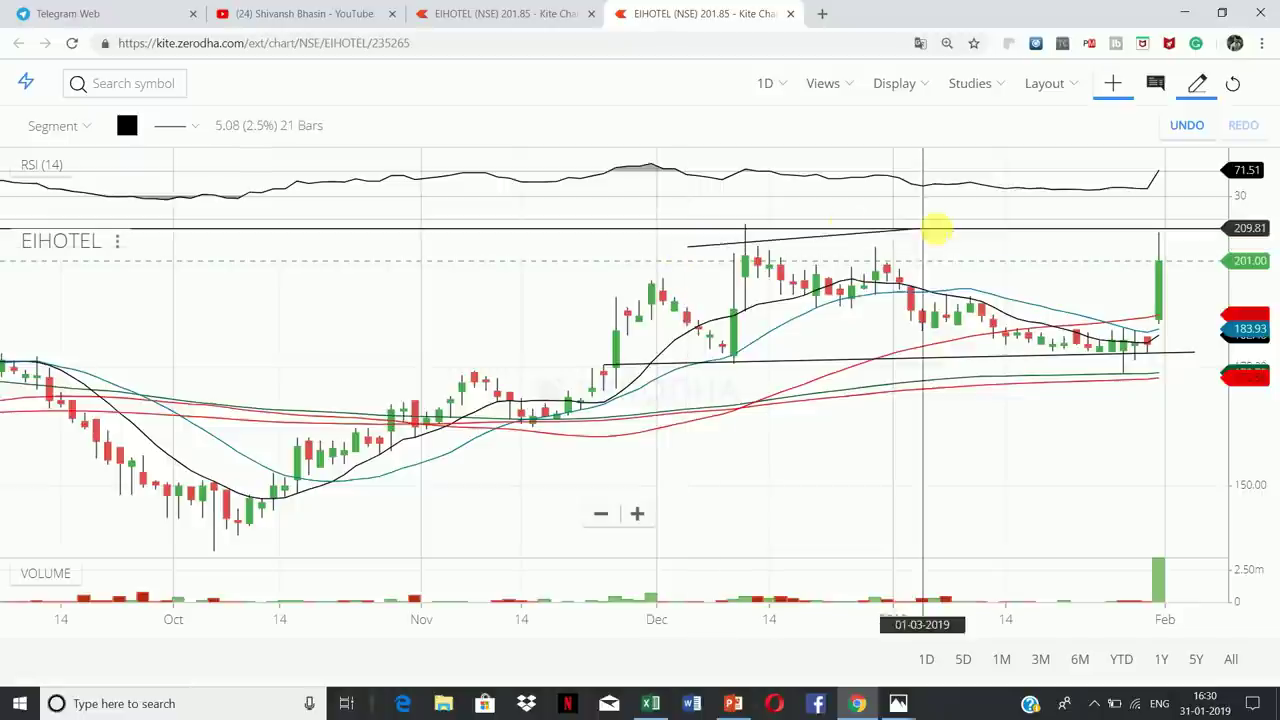
{"action": "left_click", "coordinate": [1191, 248]}
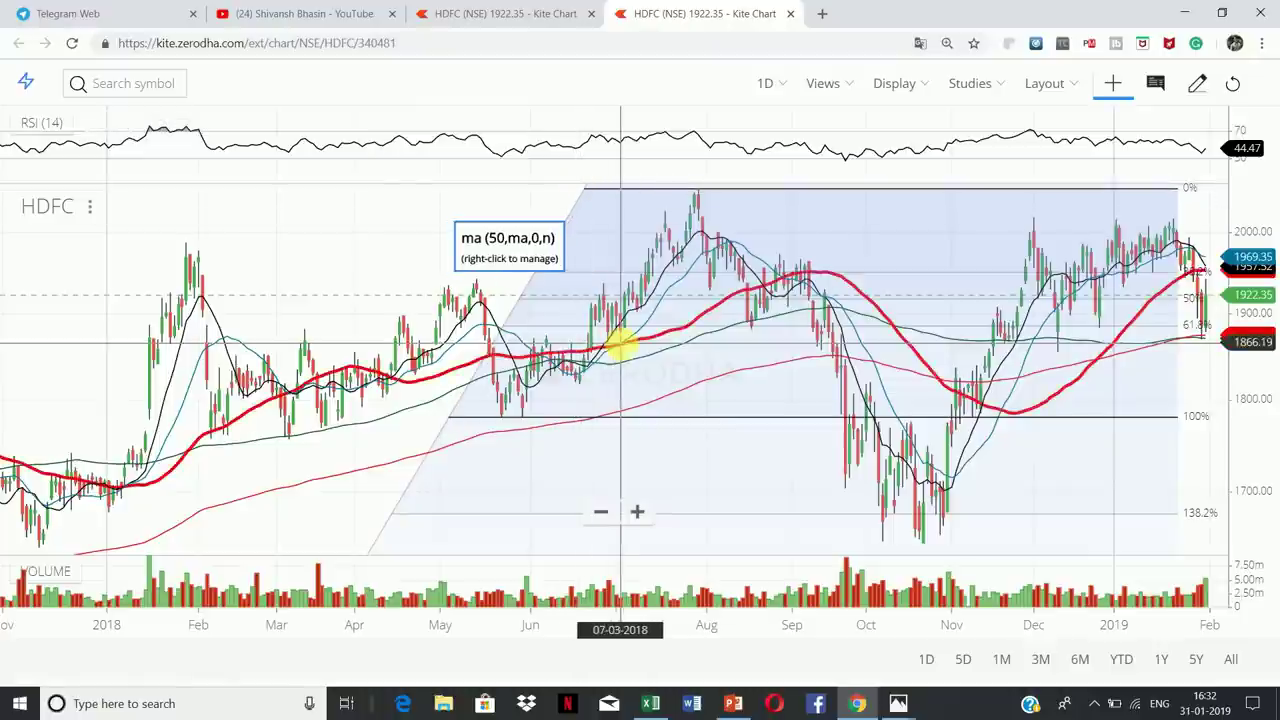
Examine the daily HDFC price action within the Fibonacci retracement, both close up and over the longer history.
{"action": "left_click_drag", "start_coordinate": [734, 449], "coordinate": [571, 451]}
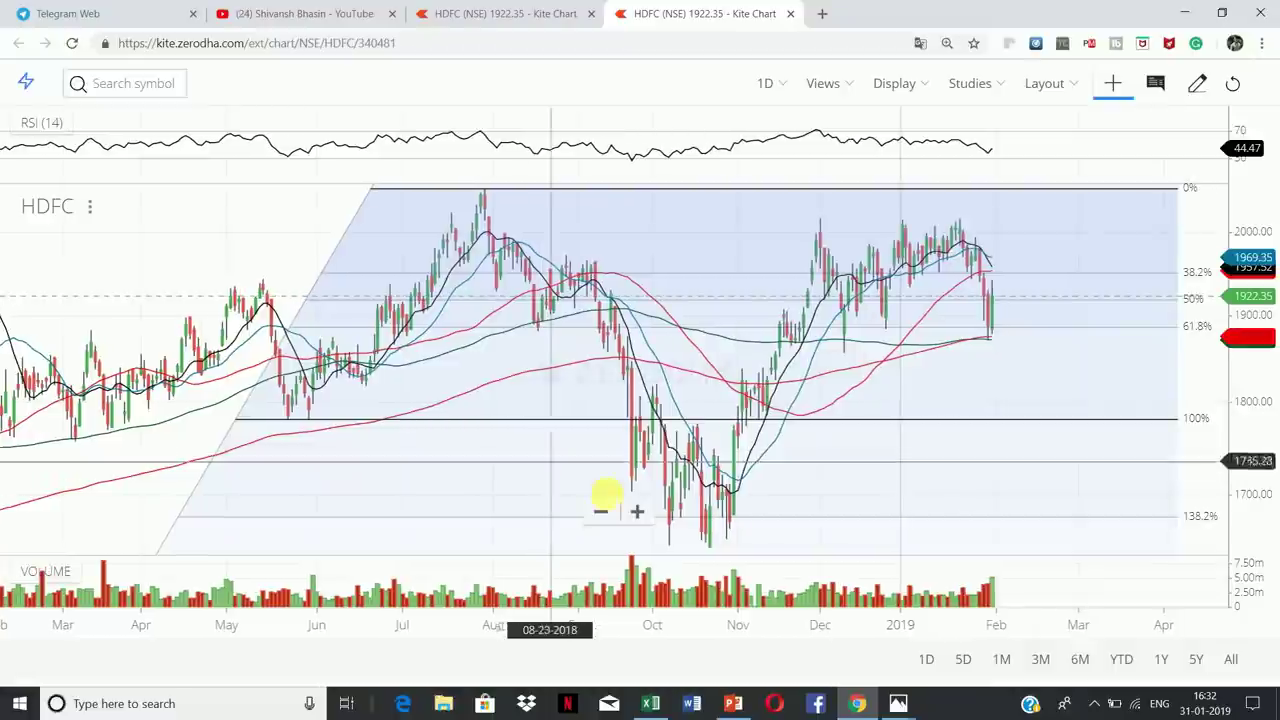
{"action": "left_click", "coordinate": [637, 513]}
{"action": "left_click", "coordinate": [637, 513]}
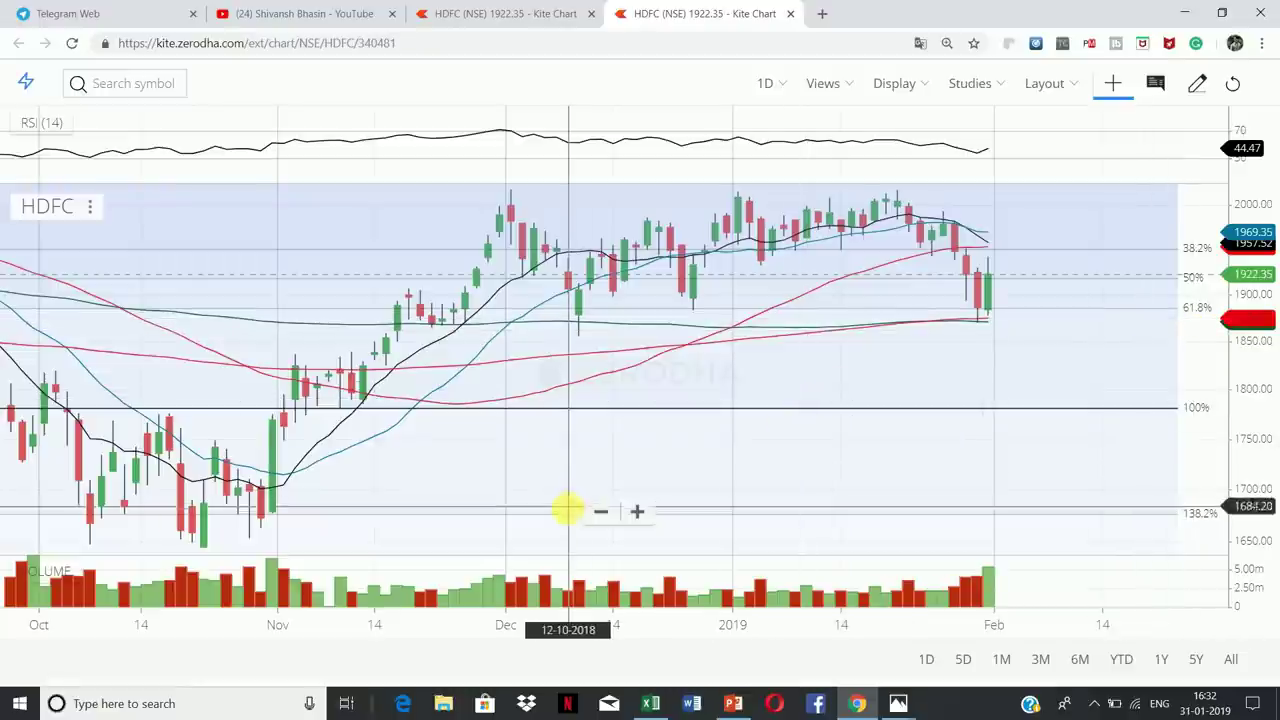
{"action": "left_click", "coordinate": [597, 513]}
{"action": "left_click", "coordinate": [597, 513]}
{"action": "left_click", "coordinate": [597, 513]}
{"action": "left_click", "coordinate": [597, 513]}
{"action": "left_click", "coordinate": [597, 513]}
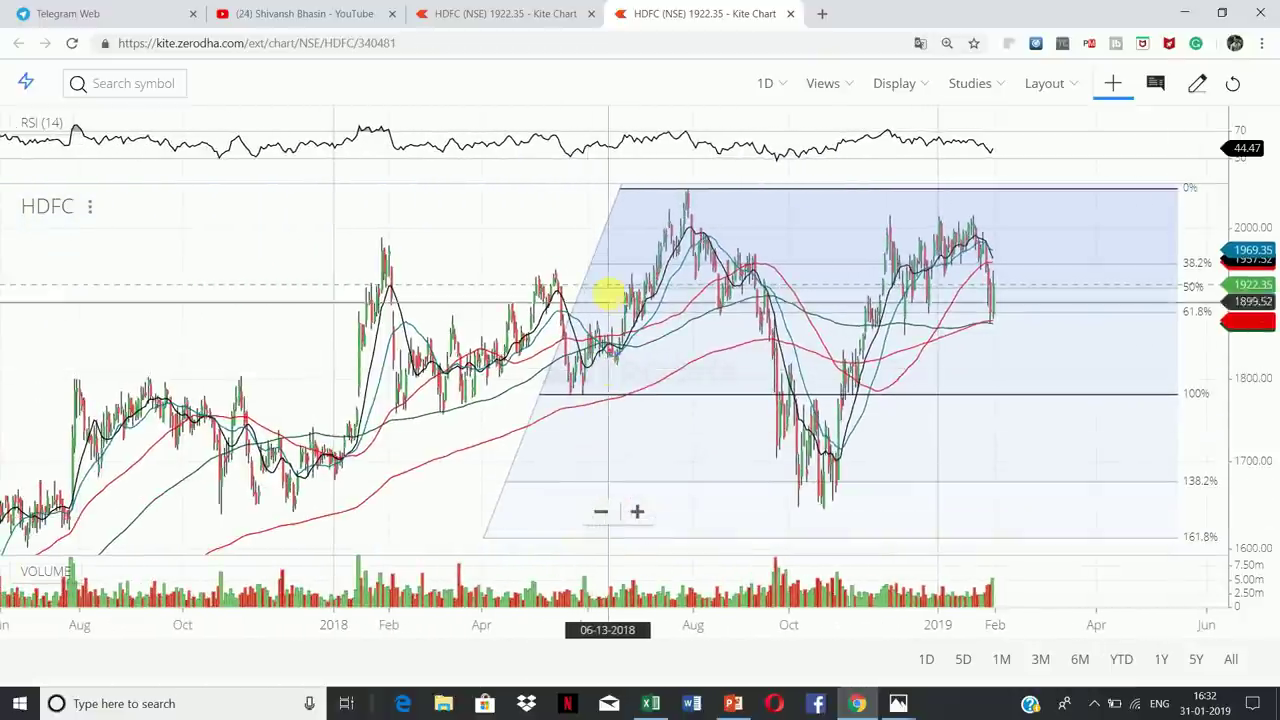
Adjust HDFC's Fibonacci retracement so that 100% sits at the mid-2018 high and 0% at the mid-2018 low.
{"action": "left_click", "coordinate": [1192, 85]}
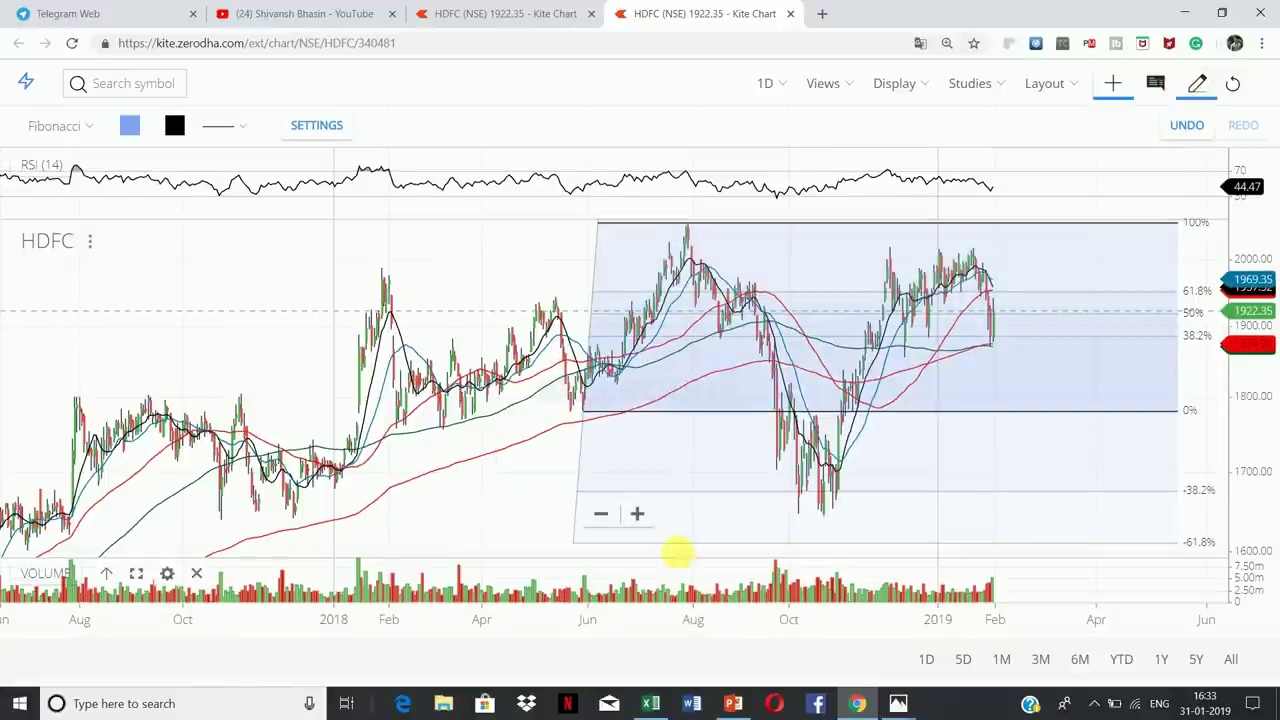
{"action": "left_click", "coordinate": [648, 515]}
{"action": "left_click", "coordinate": [642, 515]}
{"action": "left_click", "coordinate": [642, 515]}
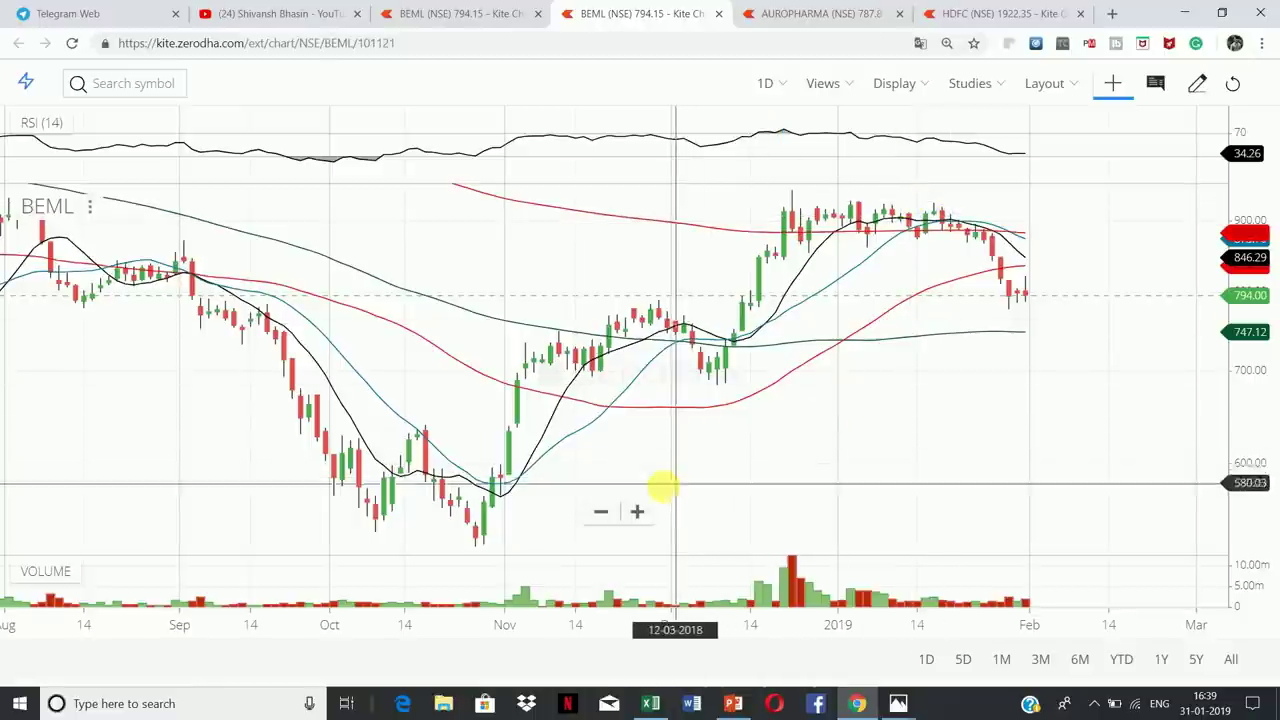
Draw a horizontal line on the daily BEML chart at about 783.53, just below the latest candles.
{"action": "left_click", "coordinate": [637, 513]}
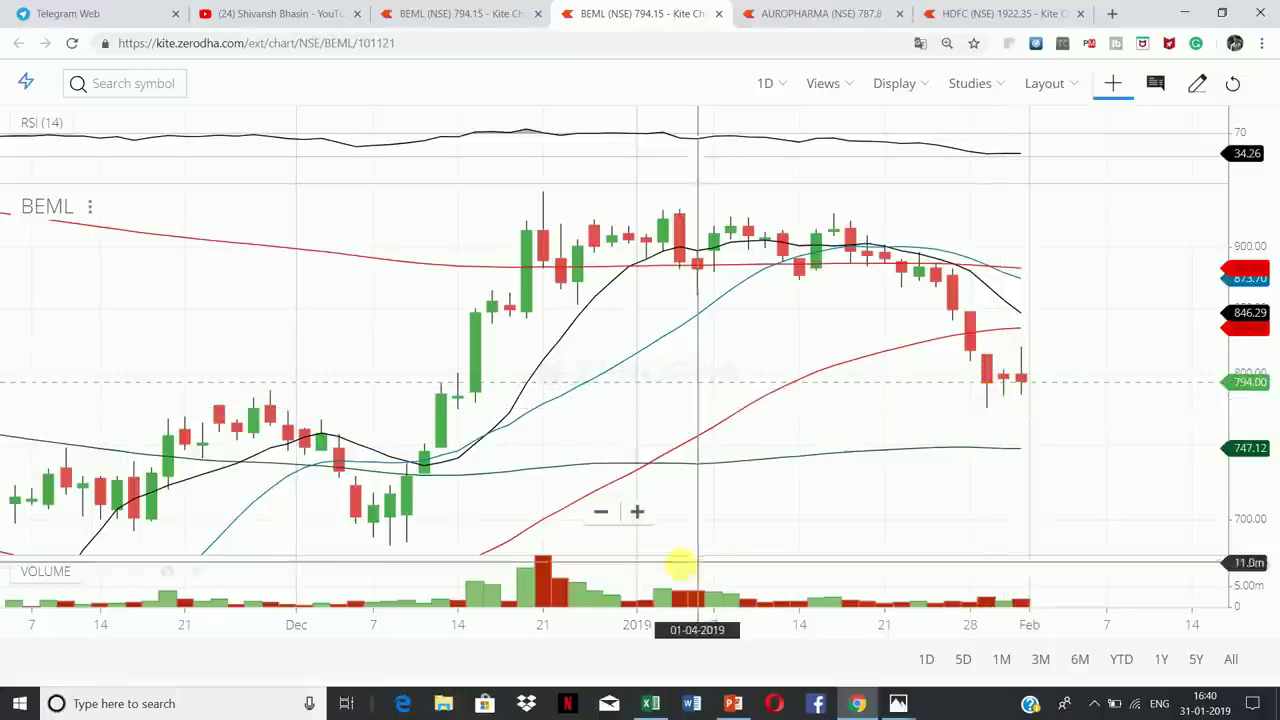
{"action": "left_click", "coordinate": [601, 513]}
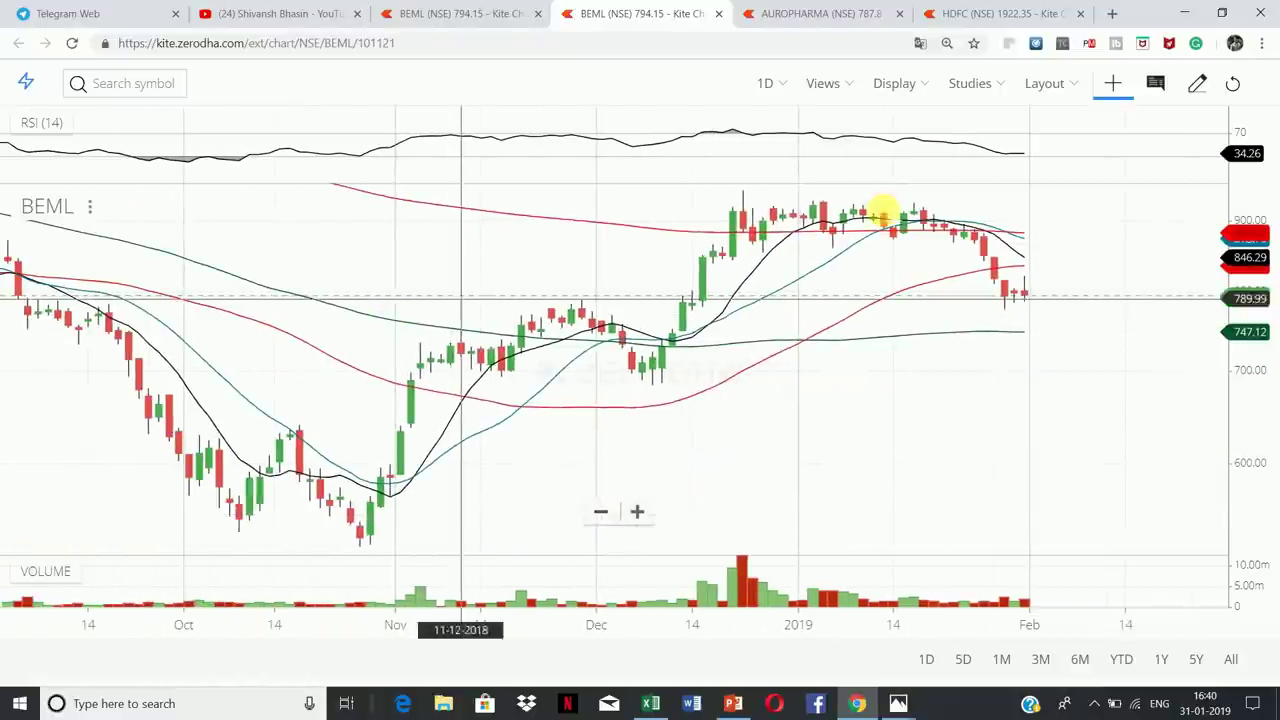
{"action": "left_click", "coordinate": [1195, 83]}
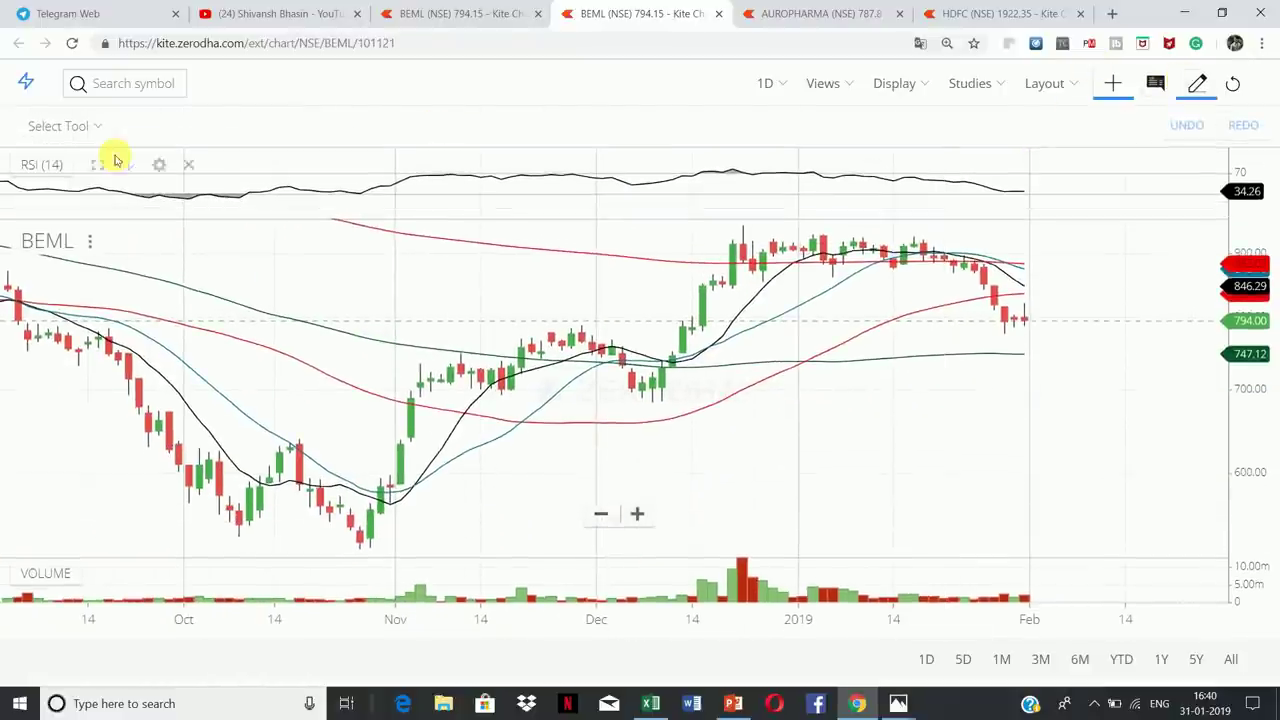
{"action": "left_click", "coordinate": [88, 128]}
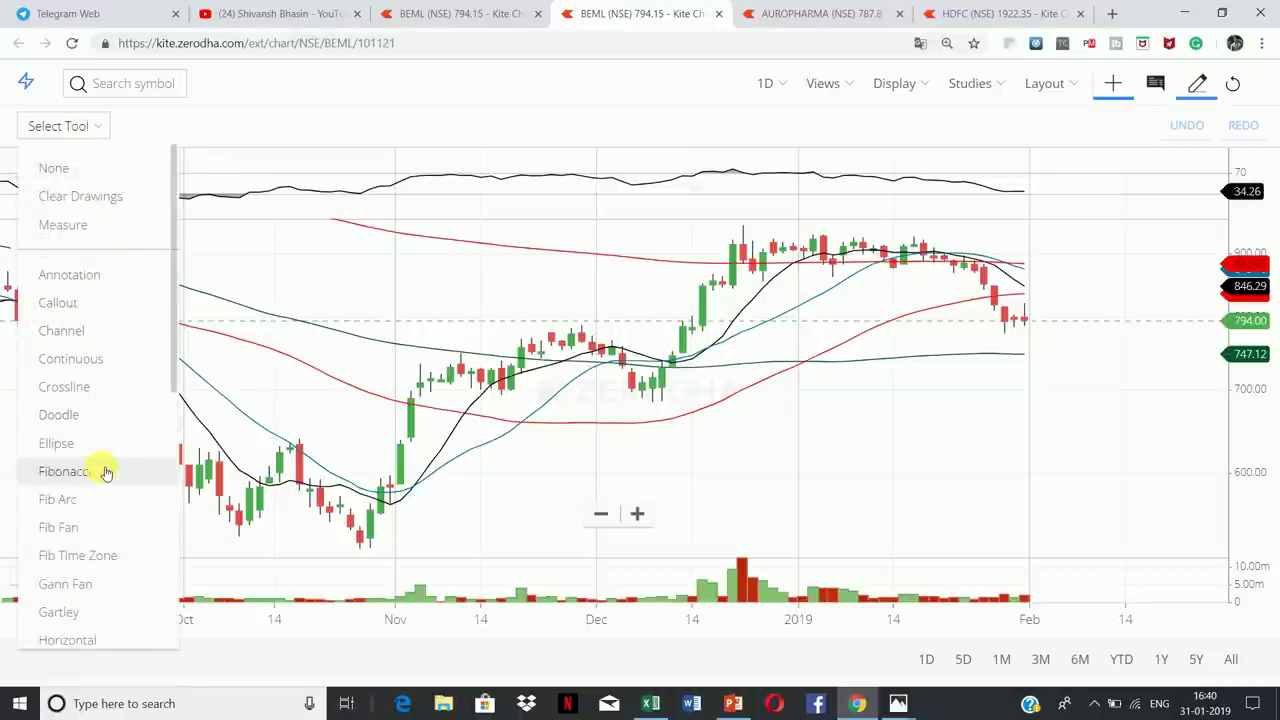
{"action": "left_click", "coordinate": [100, 632]}
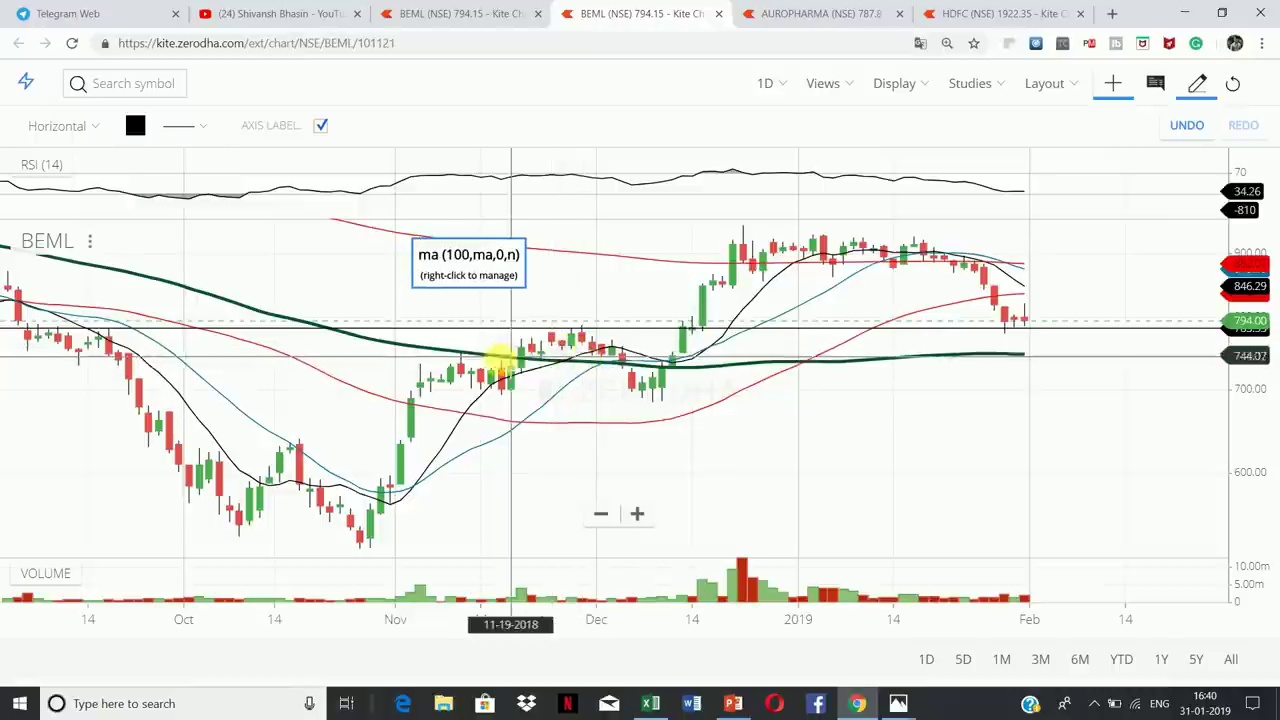
{"action": "left_click", "coordinate": [570, 341]}
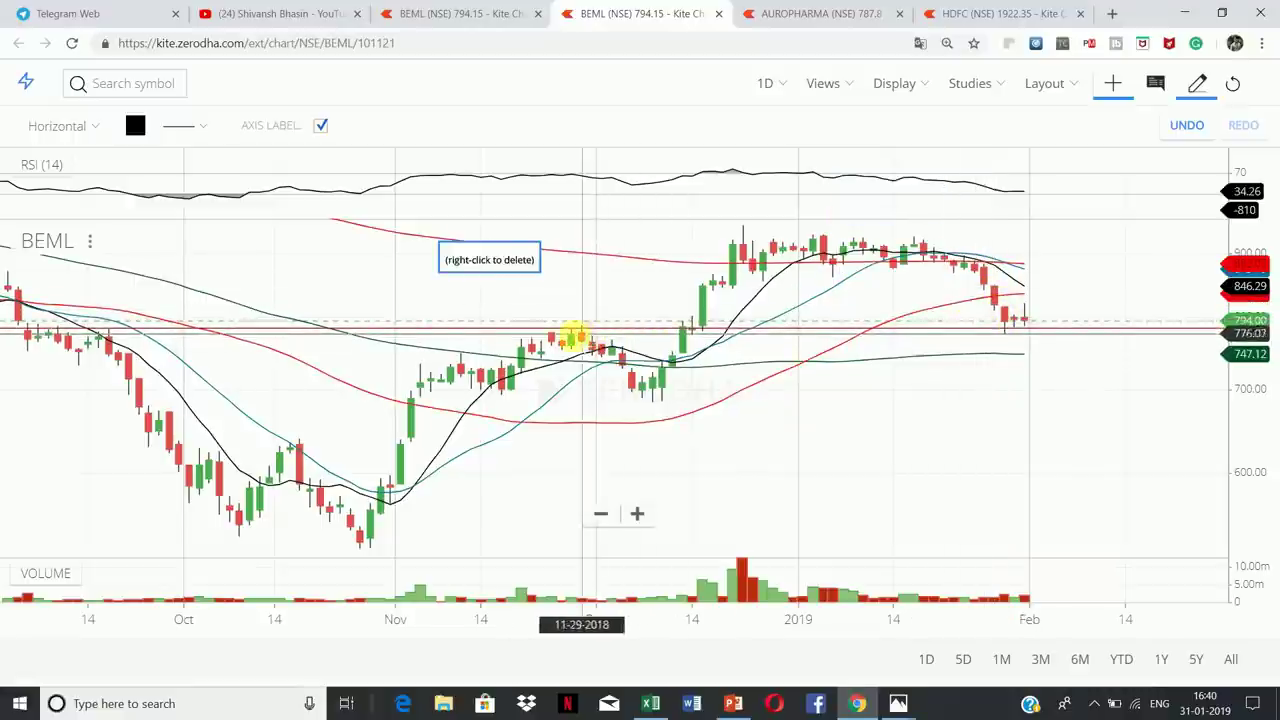
{"action": "left_click_drag", "start_coordinate": [571, 340], "coordinate": [672, 514]}
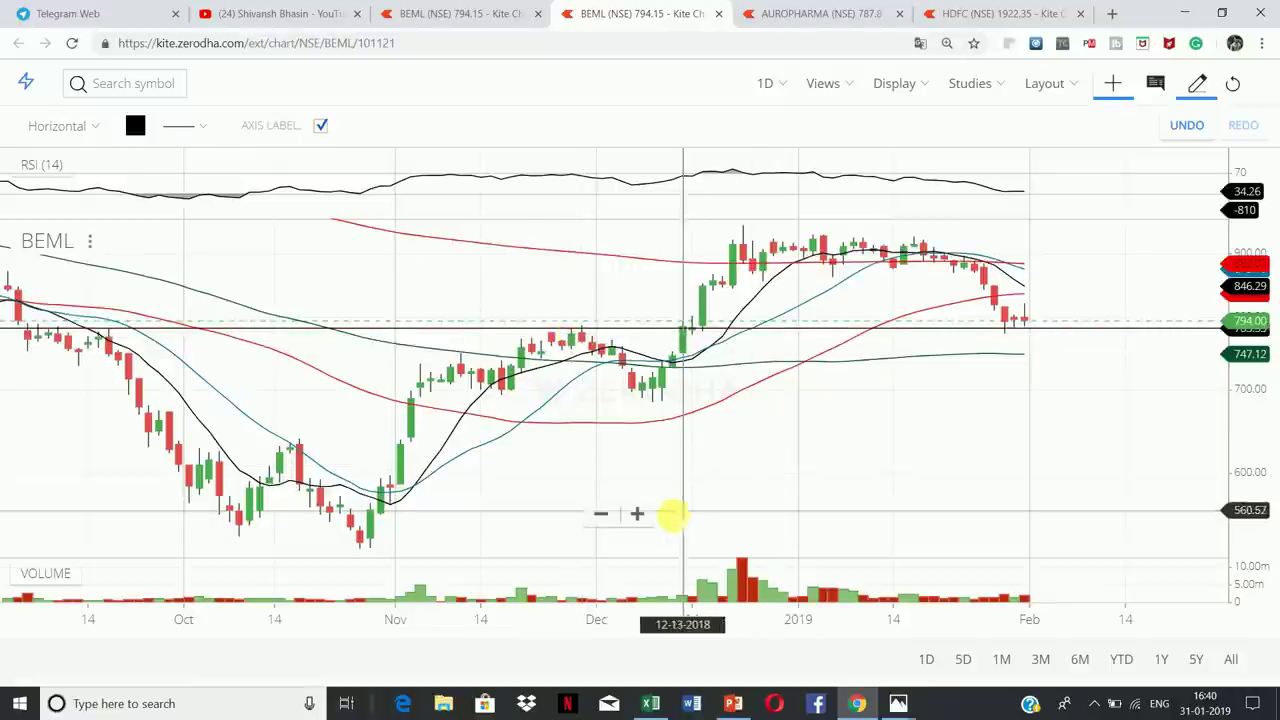
Examine BEML's January candles against the horizontal line and switch to the other open window.
{"action": "left_click", "coordinate": [638, 515]}
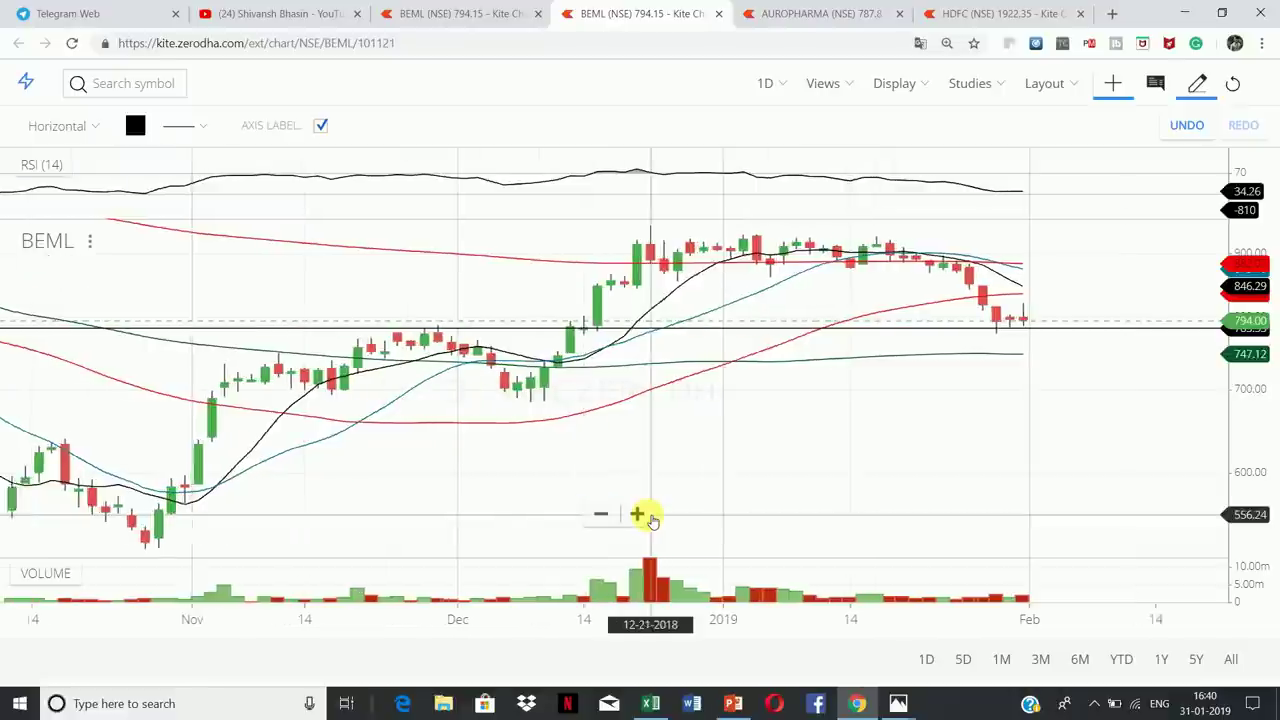
{"action": "left_click", "coordinate": [638, 515]}
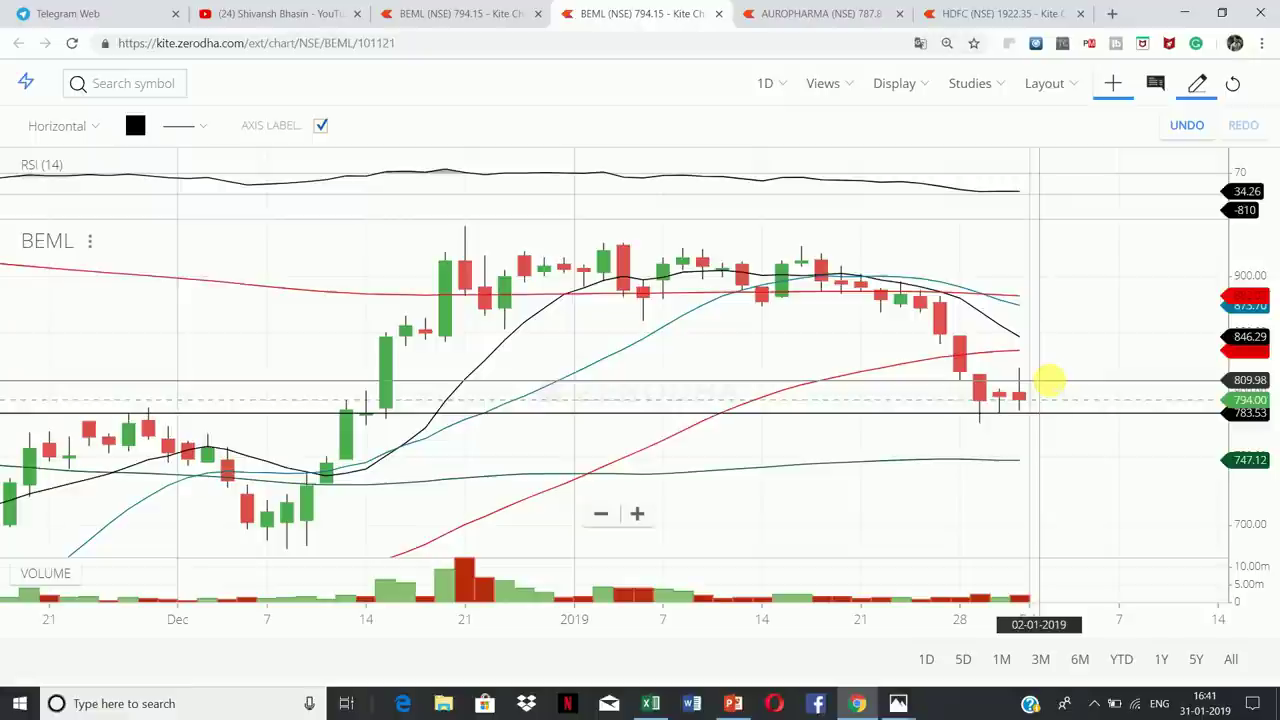
{"action": "key", "text": "alt+Tab"}
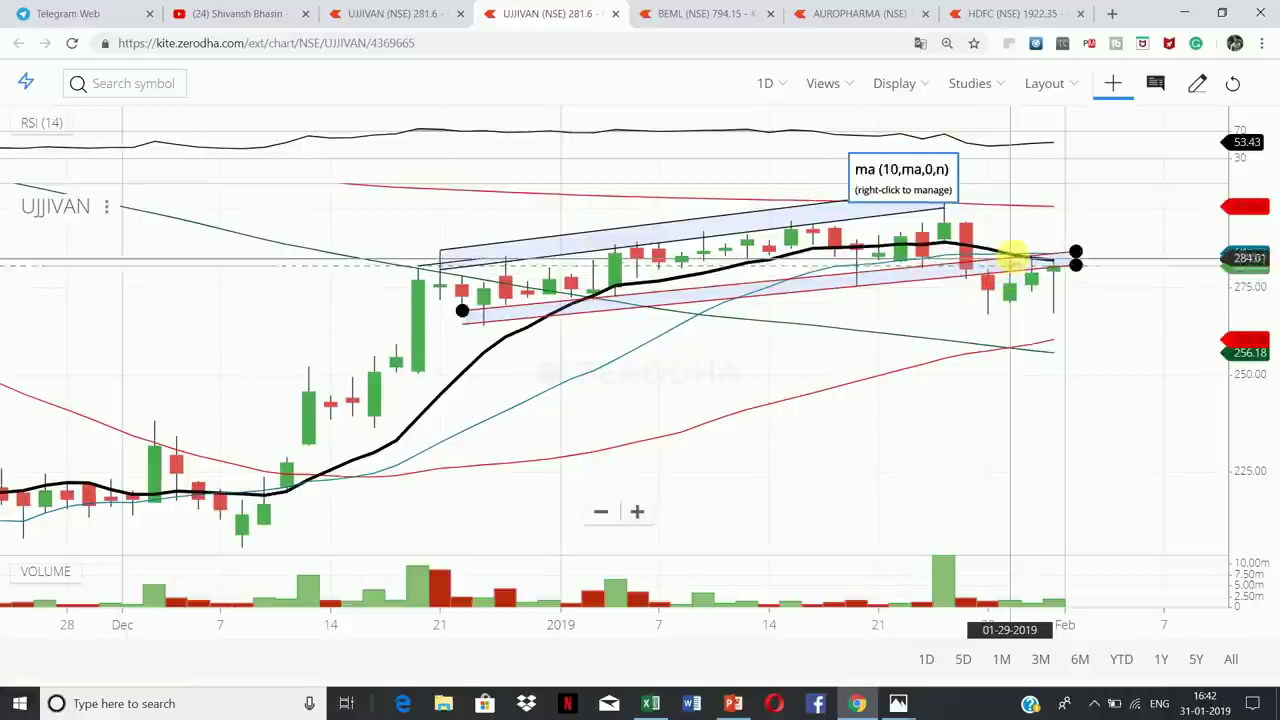
Examine the late-January daily candles of UJJIVAN around the lower channel band.
{"action": "left_click", "coordinate": [633, 511]}
{"action": "left_click", "coordinate": [633, 511]}
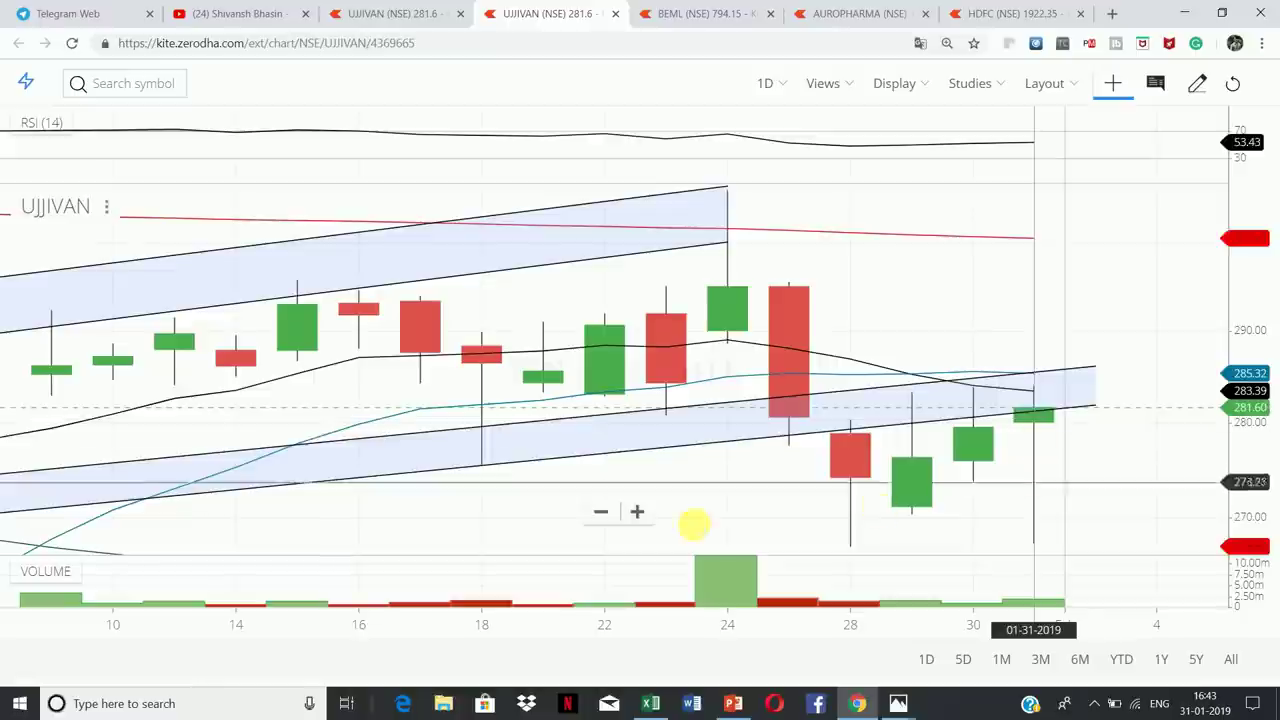
{"action": "left_click", "coordinate": [602, 512]}
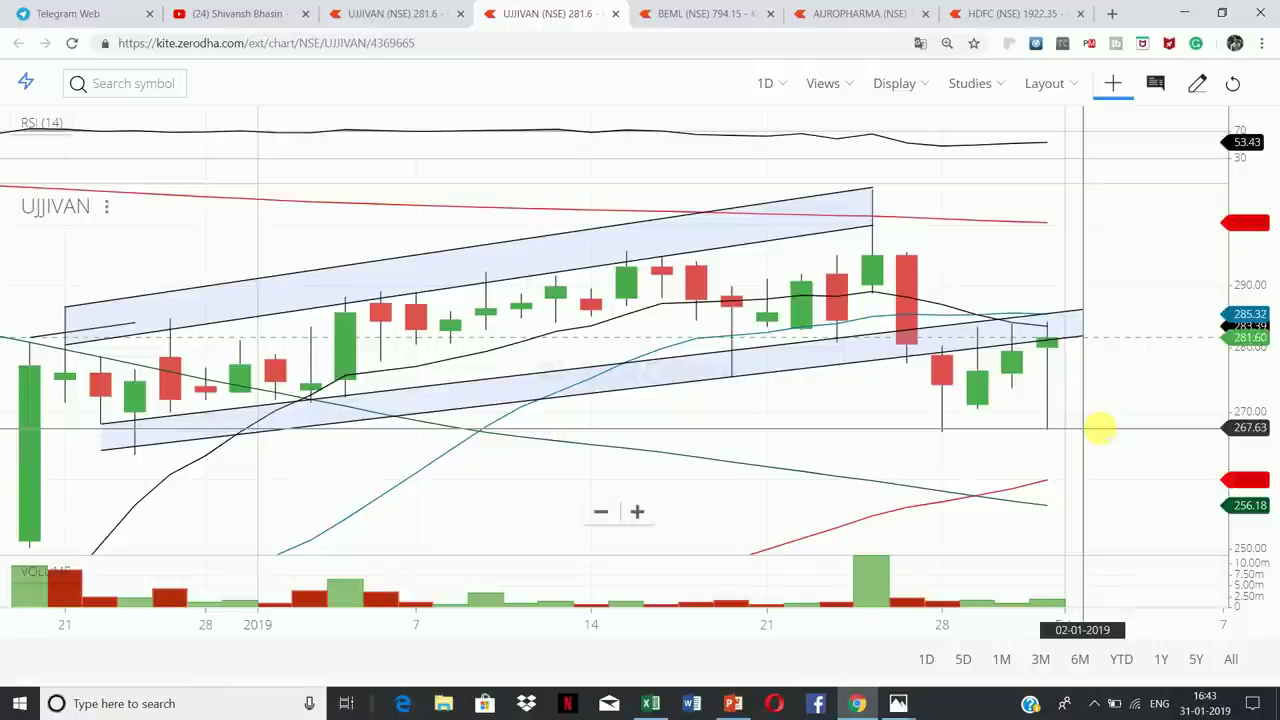
Switch the UJJIVAN chart to the hourly interval and show the whole channel from December through January.
{"action": "left_click", "coordinate": [770, 84]}
{"action": "left_click", "coordinate": [792, 301]}
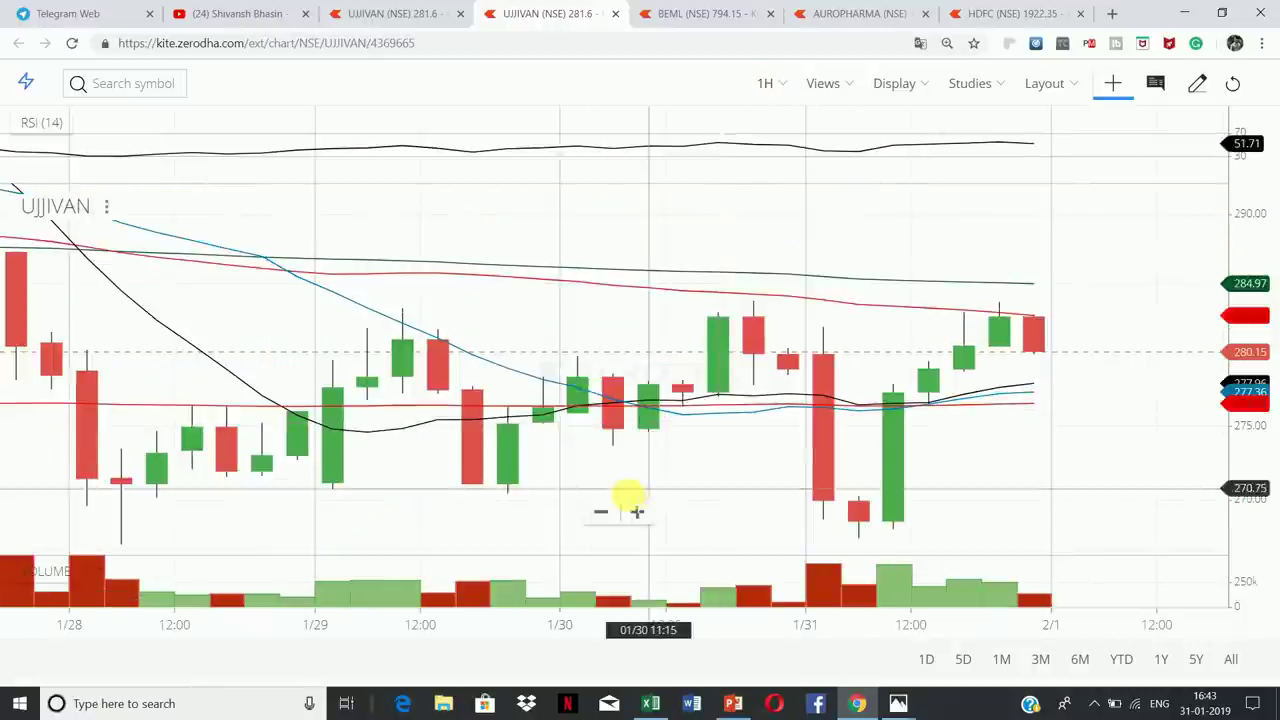
{"action": "left_click", "coordinate": [612, 513]}
{"action": "left_click", "coordinate": [612, 513]}
{"action": "left_click", "coordinate": [612, 514]}
{"action": "left_click", "coordinate": [612, 516]}
{"action": "left_click", "coordinate": [612, 516]}
{"action": "left_click", "coordinate": [612, 516]}
{"action": "left_click", "coordinate": [612, 516]}
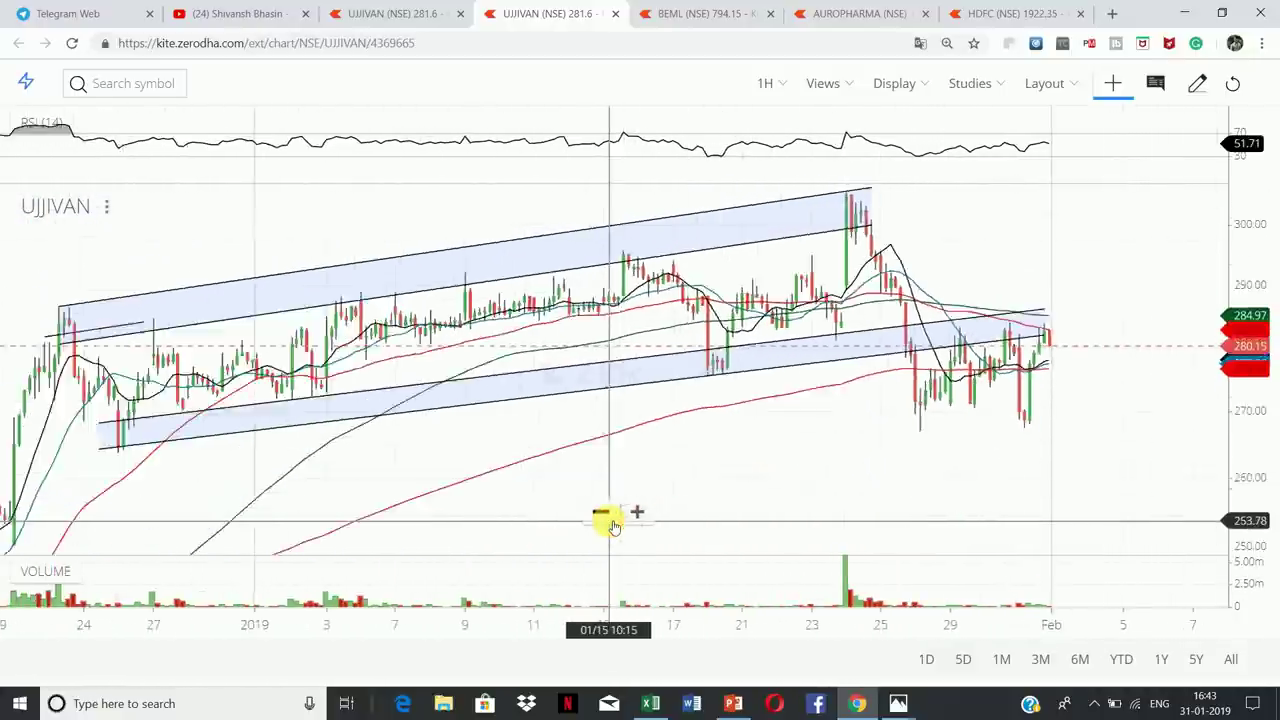
{"action": "left_click", "coordinate": [612, 517]}
Examine the hourly UJJIVAN candles against both channel bands and the moving averages from late December to the end of January.
{"action": "left_click", "coordinate": [635, 511]}
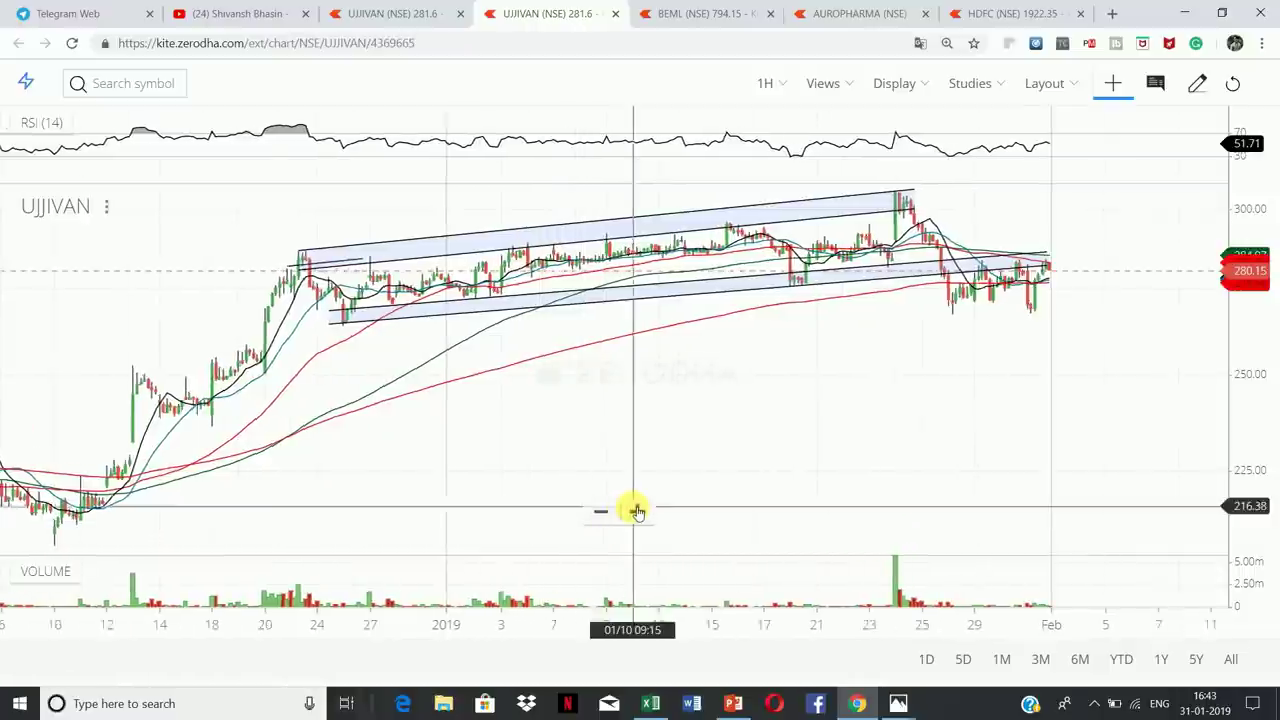
{"action": "left_click", "coordinate": [634, 512]}
{"action": "left_click", "coordinate": [601, 514]}
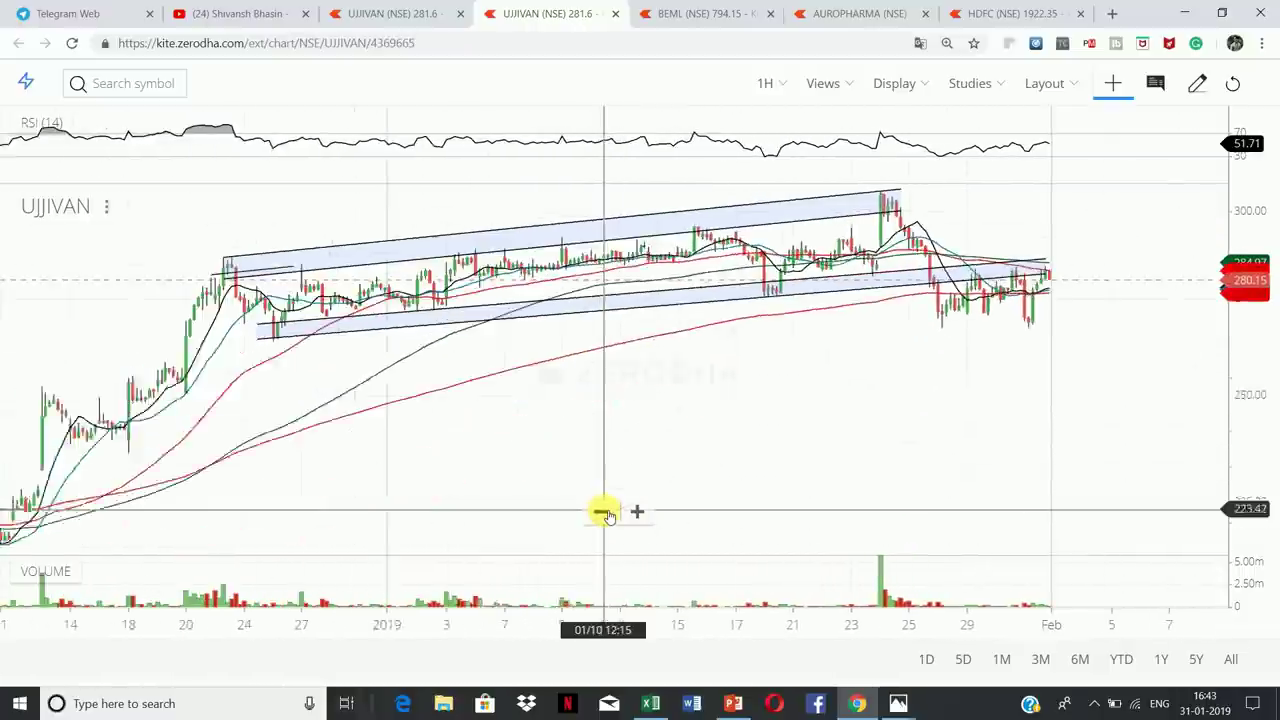
{"action": "left_click", "coordinate": [637, 512]}
{"action": "left_click", "coordinate": [637, 512]}
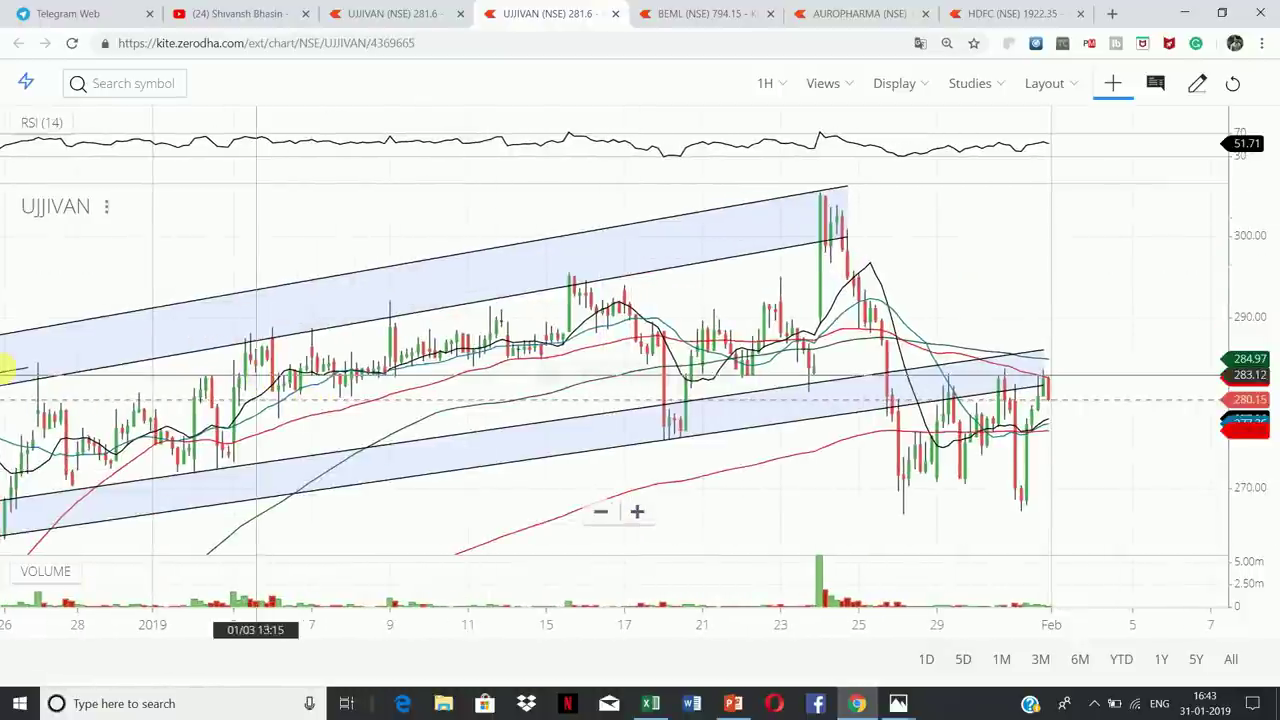
{"action": "scroll", "coordinate": [386, 400], "scroll_direction": "down", "scroll_amount": 2}
{"action": "left_click_drag", "start_coordinate": [480, 391], "coordinate": [429, 429]}
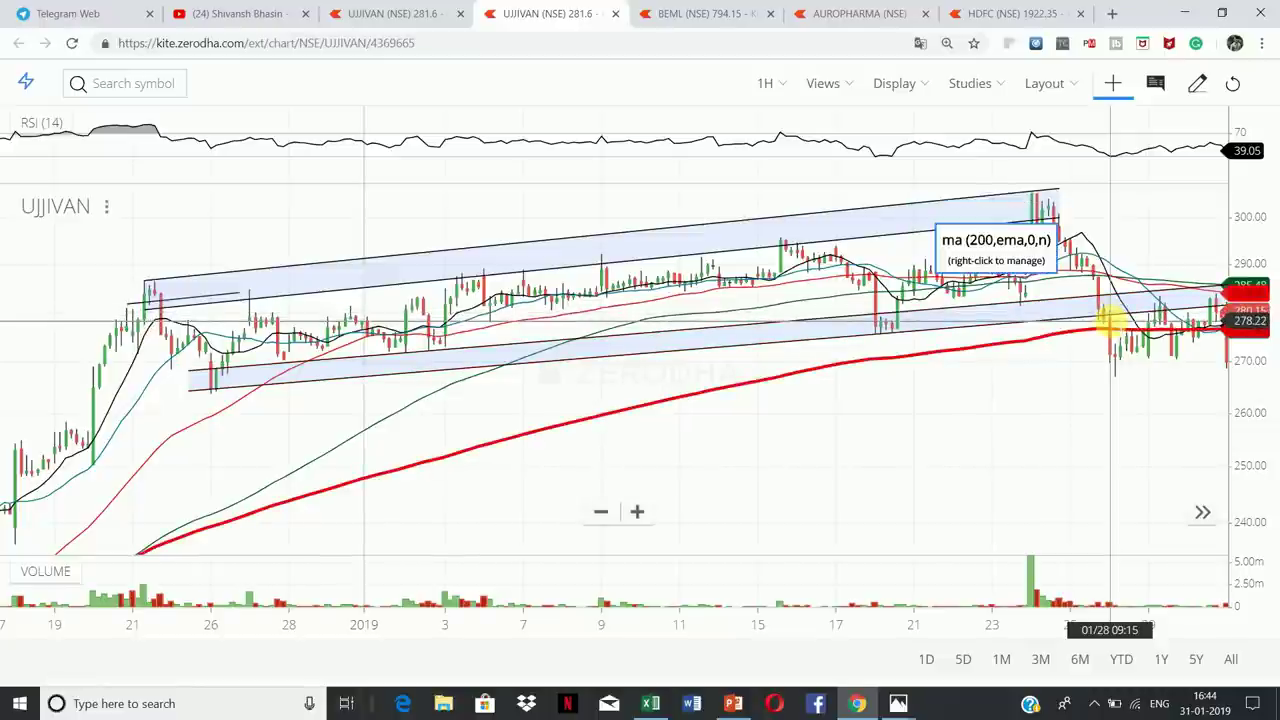
Bring the latest hourly UJJIVAN candles fully into view and examine the 25 to 31 January moves around the lower channel band.
{"action": "left_click_drag", "start_coordinate": [1110, 320], "coordinate": [1032, 380]}
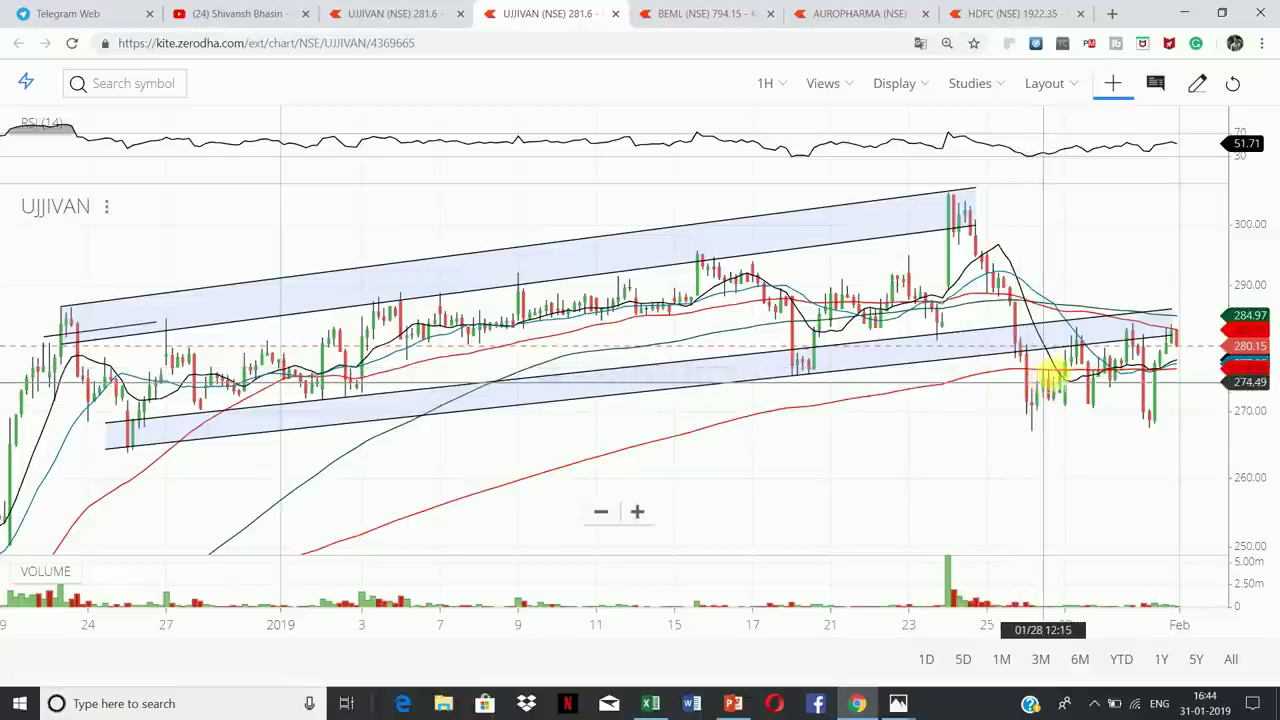
{"action": "left_click", "coordinate": [1071, 341]}
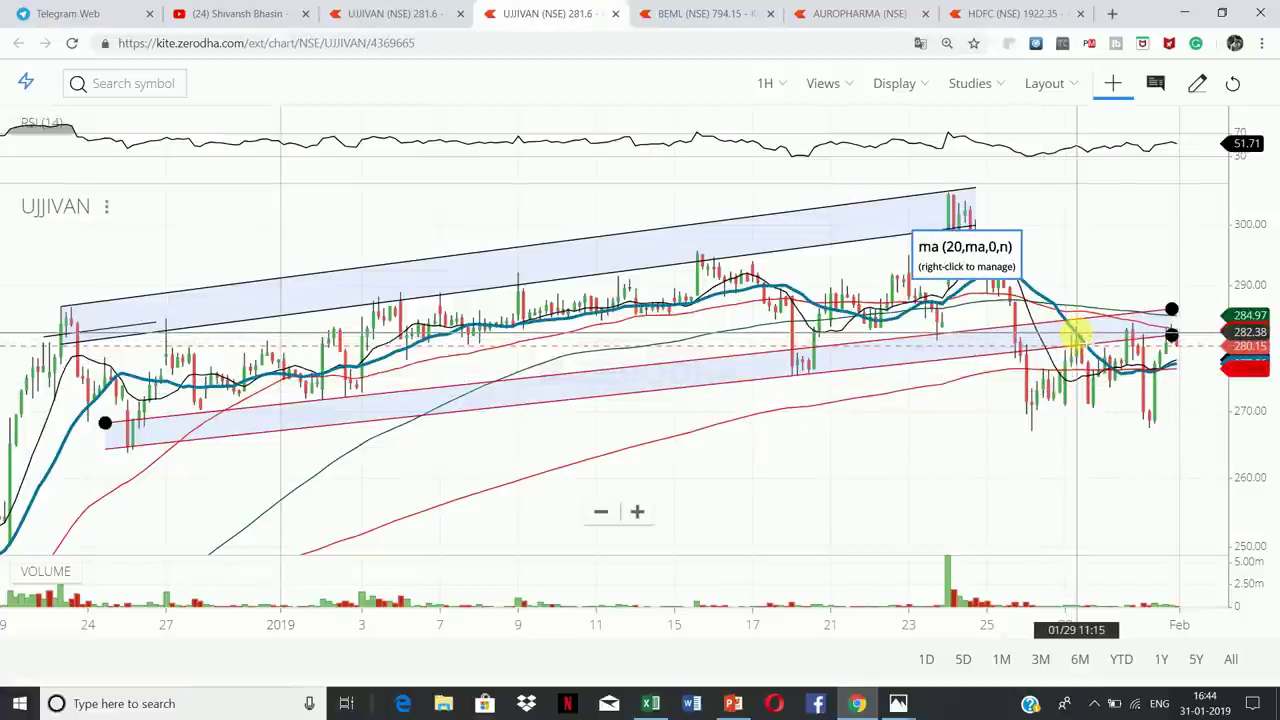
{"action": "left_click", "coordinate": [1076, 336]}
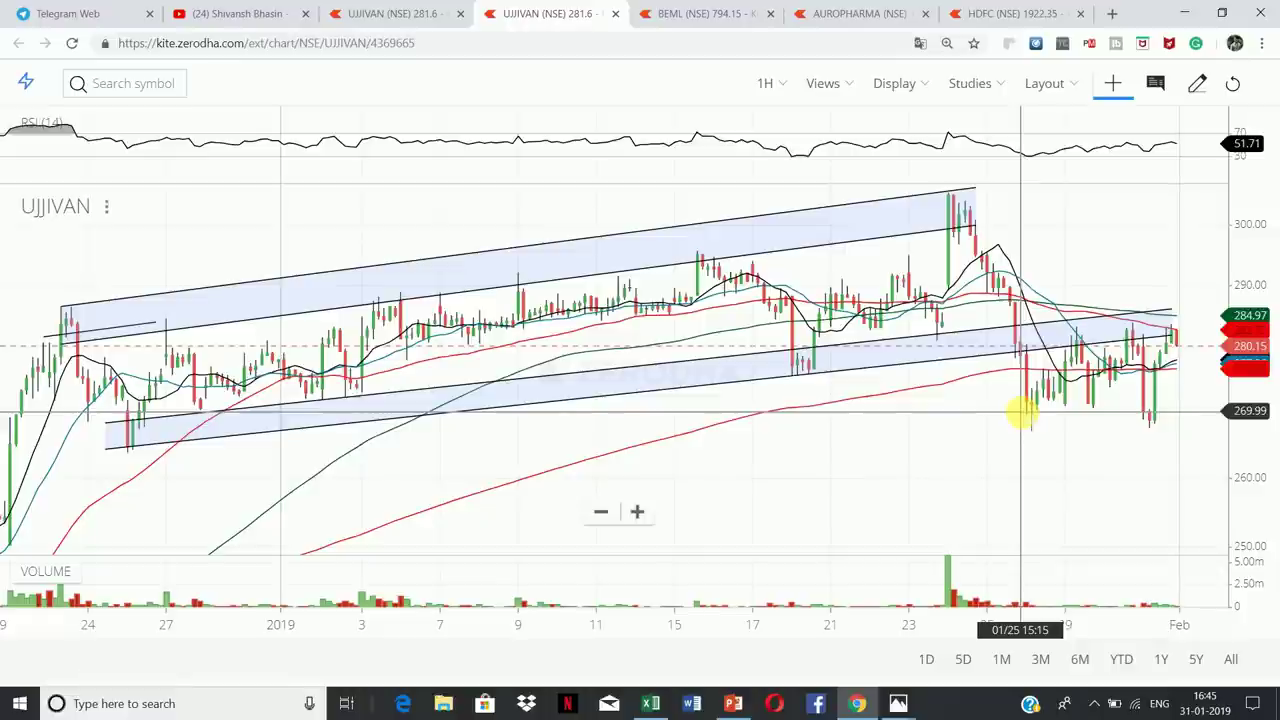
Switch to Photos to review the 28th Jan-01st Feb week mark sheet and the chat screenshot of the BEML, EIHOTEL and UJJIVAN calls.
{"action": "mouse_move", "coordinate": [905, 703]}
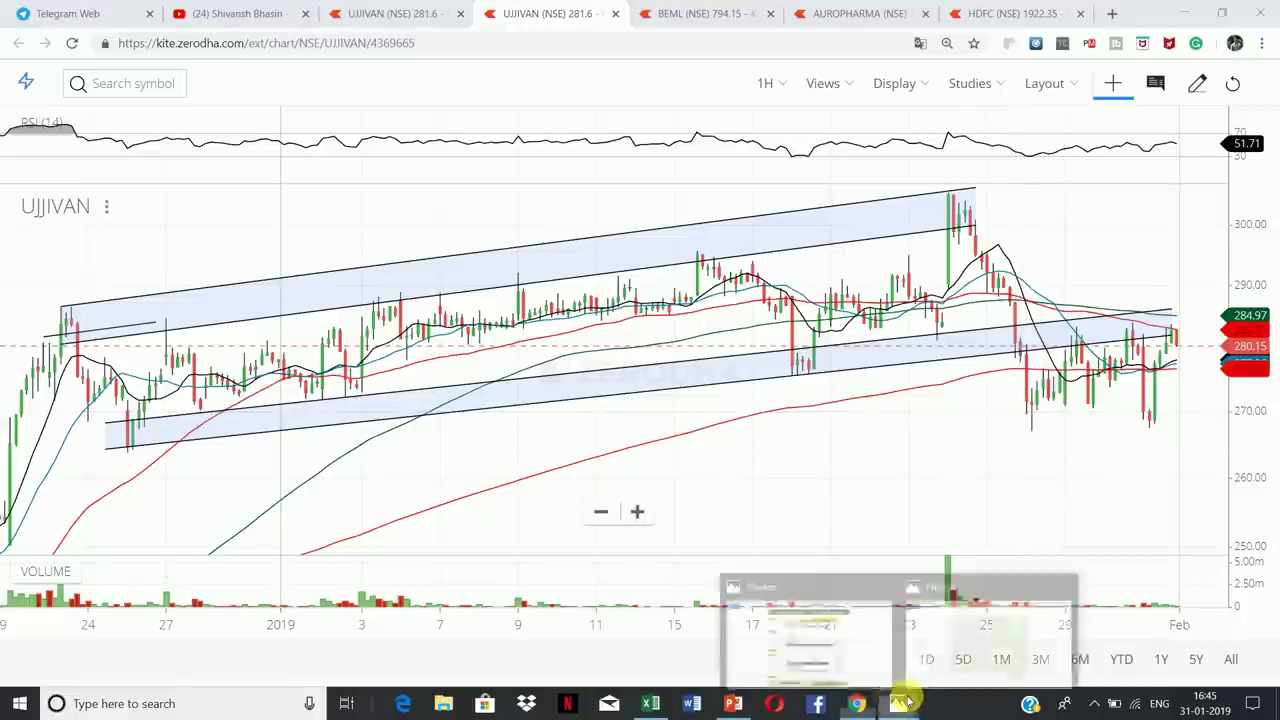
{"action": "left_click", "coordinate": [855, 660]}
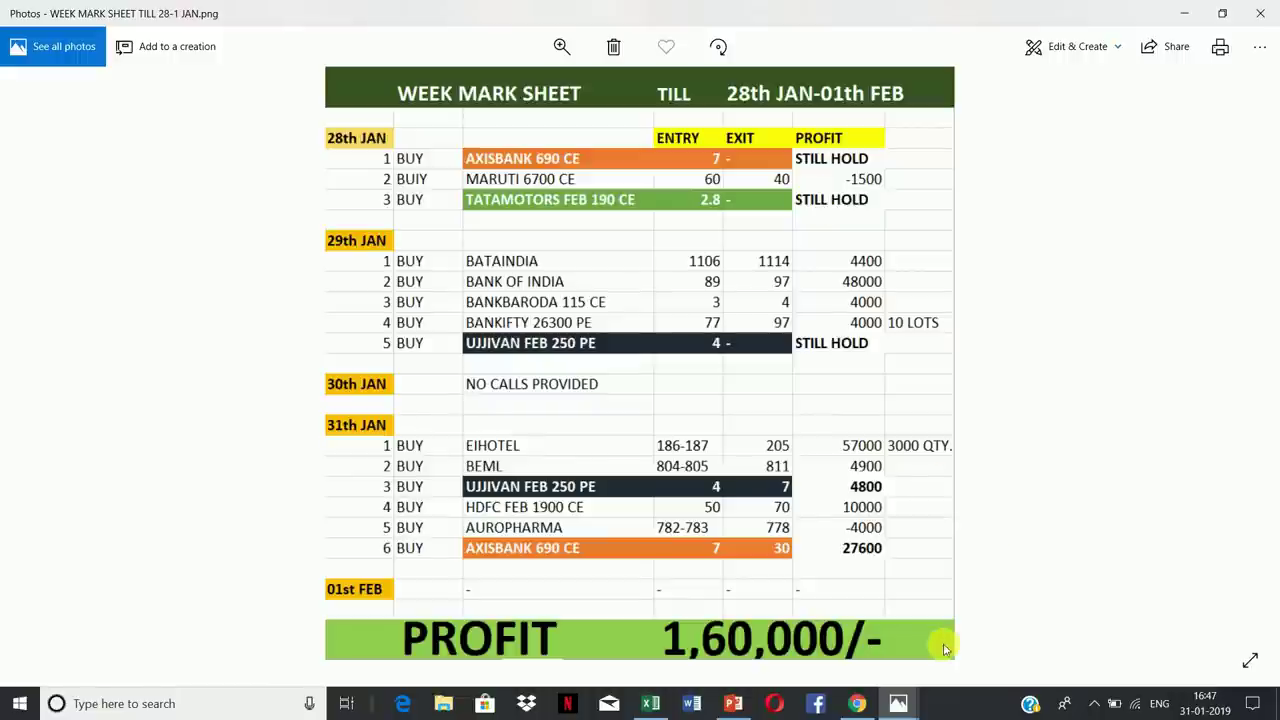
{"action": "mouse_move", "coordinate": [910, 707]}
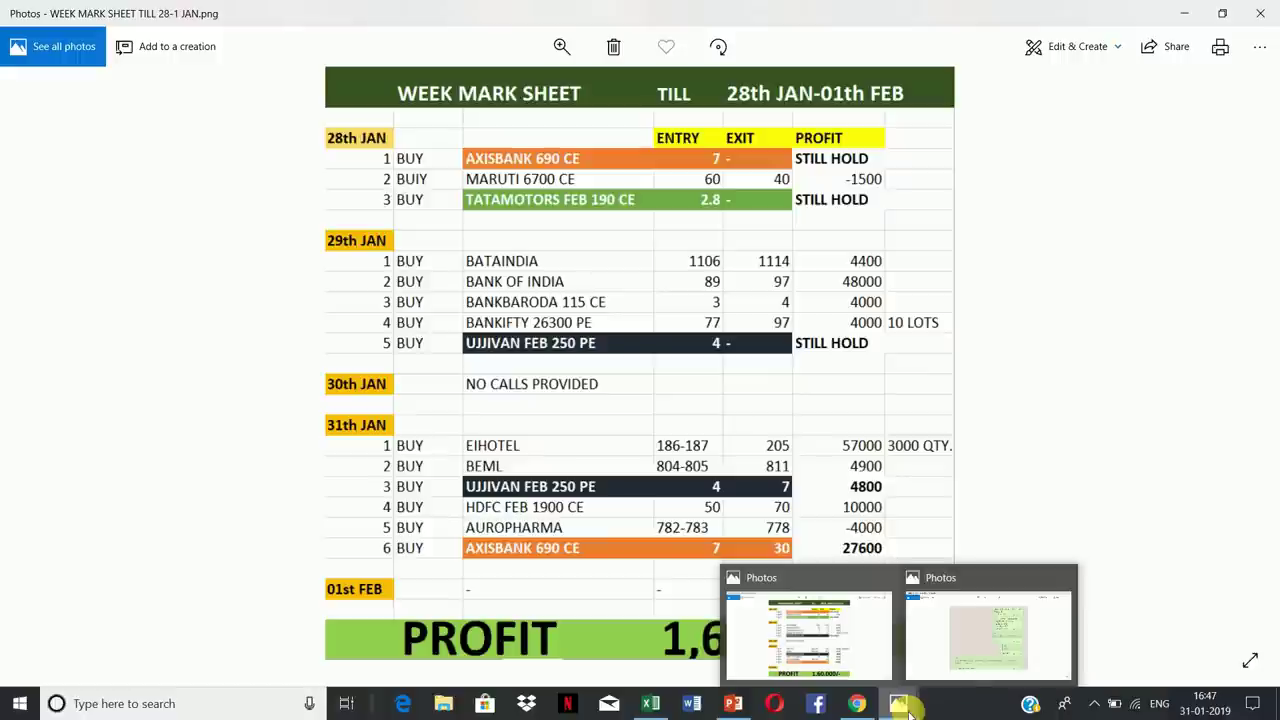
{"action": "left_click", "coordinate": [961, 680]}
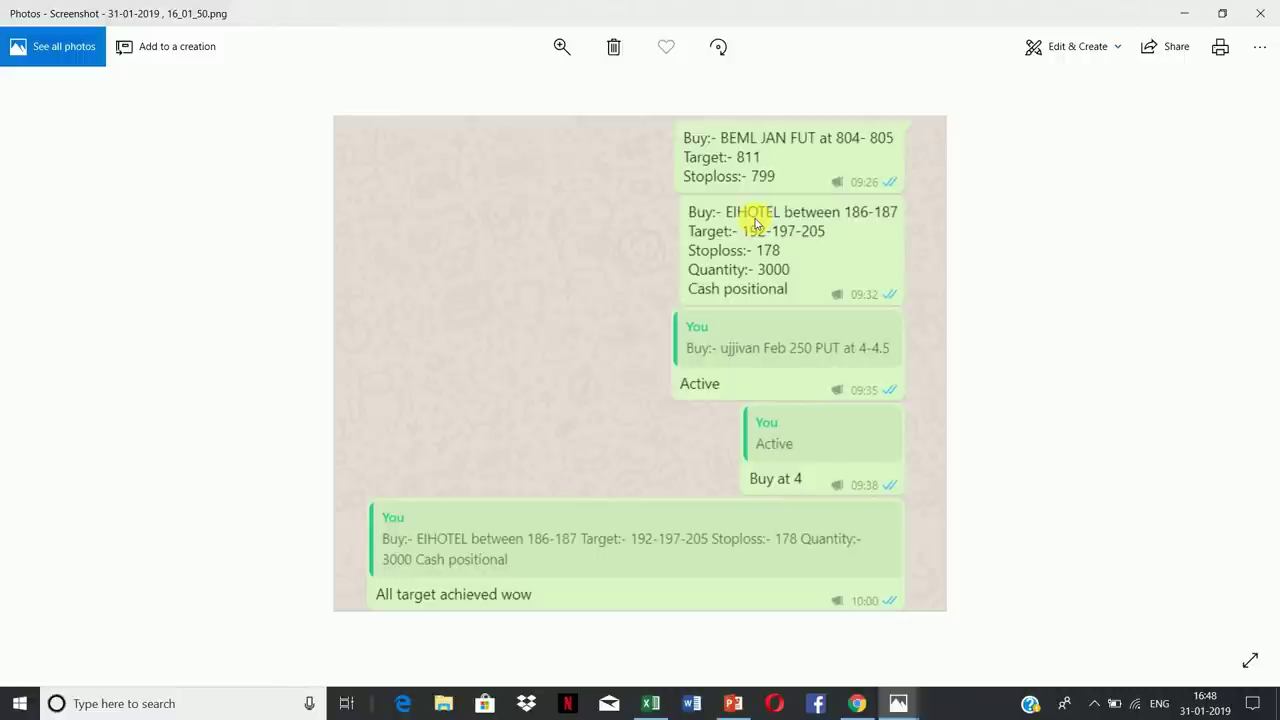
View the 21th-25th Jan week mark sheet and return to the 28th Jan-01st Feb mark sheet.
{"action": "key", "text": "Right"}
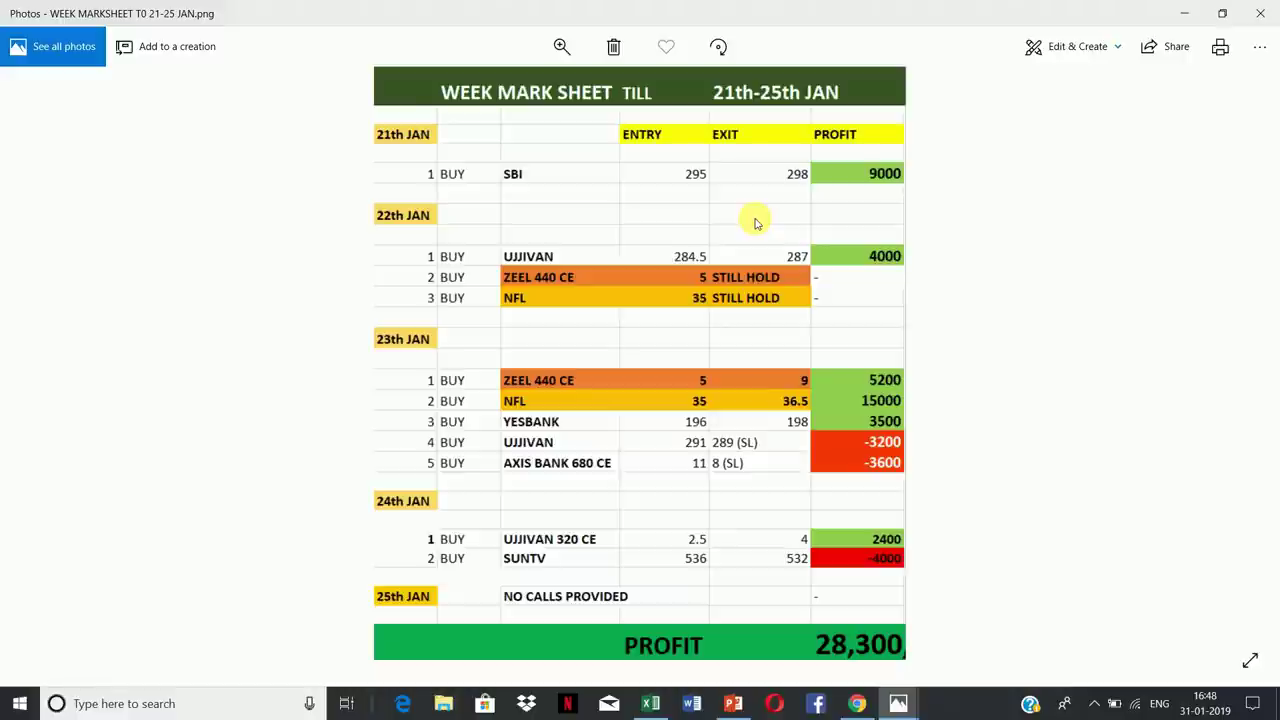
{"action": "key", "text": "Left"}
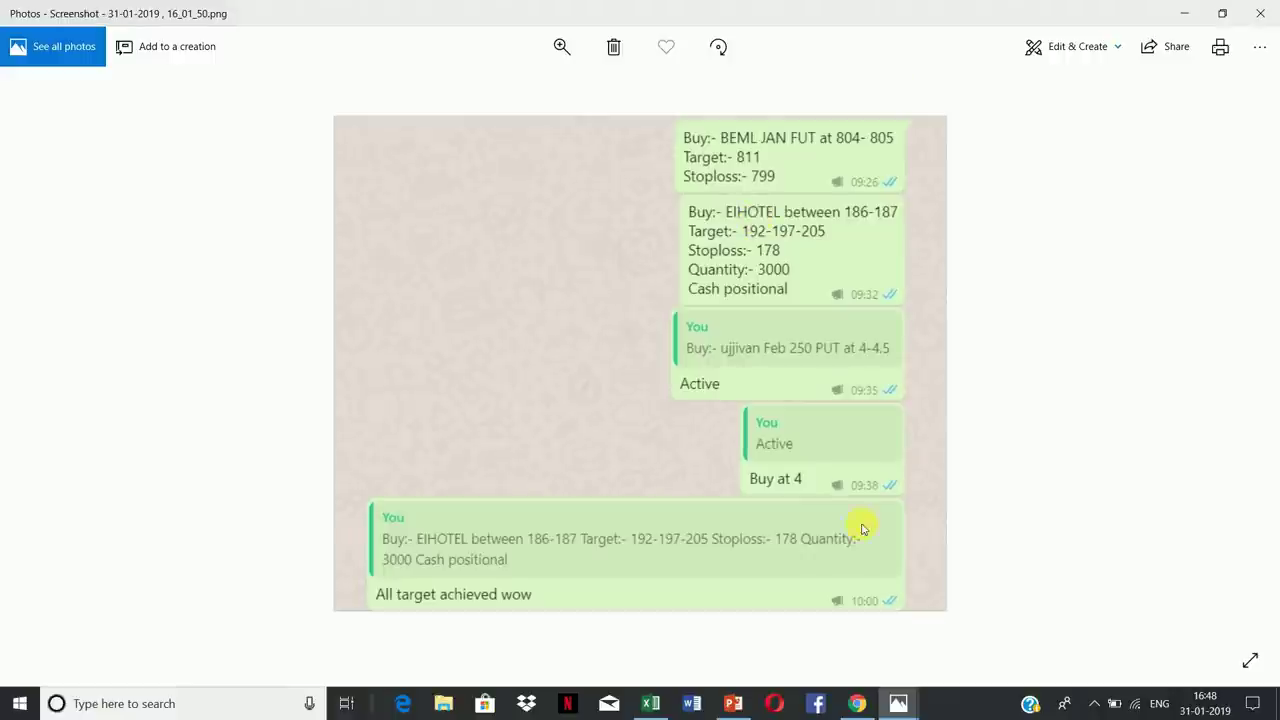
{"action": "mouse_move", "coordinate": [896, 700]}
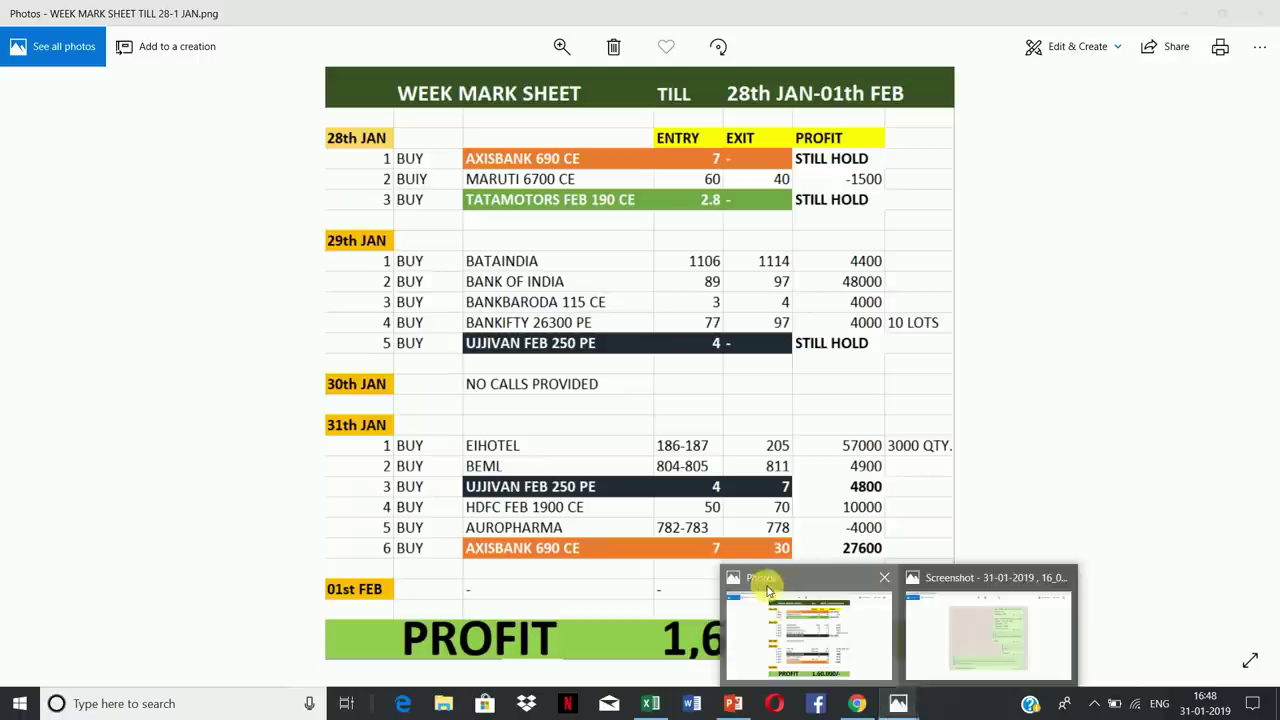
{"action": "left_click", "coordinate": [768, 590]}
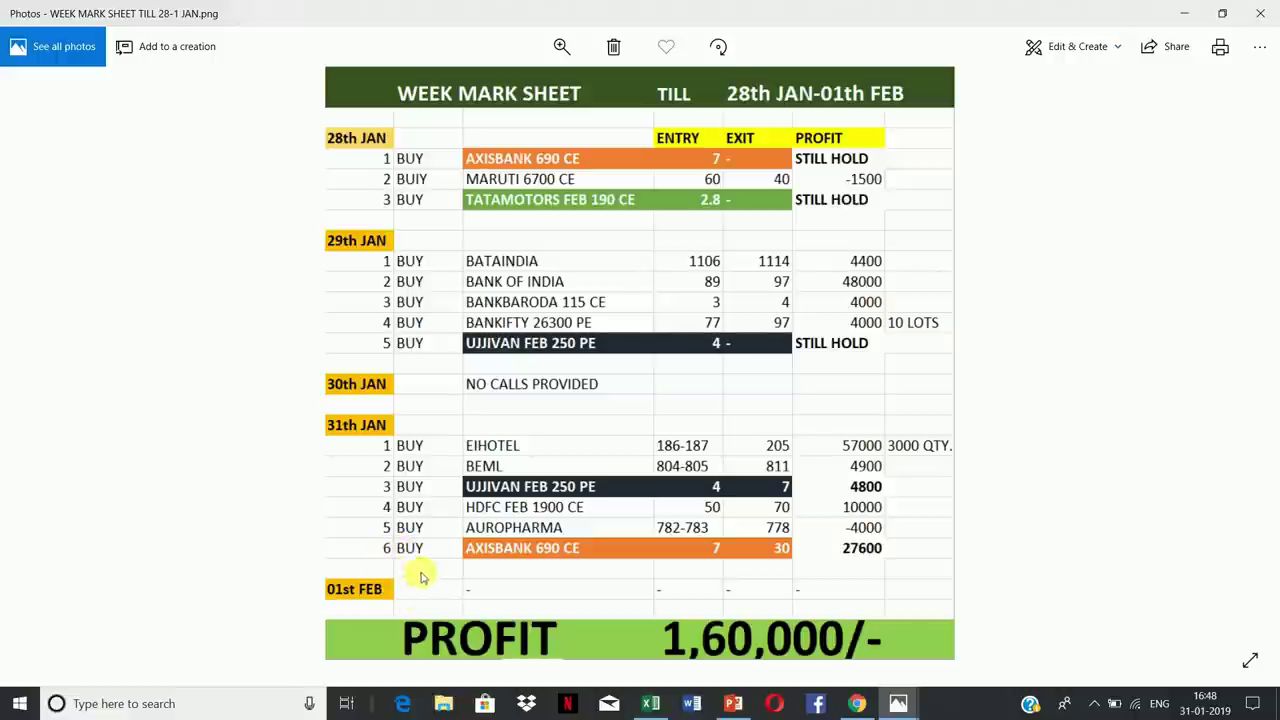